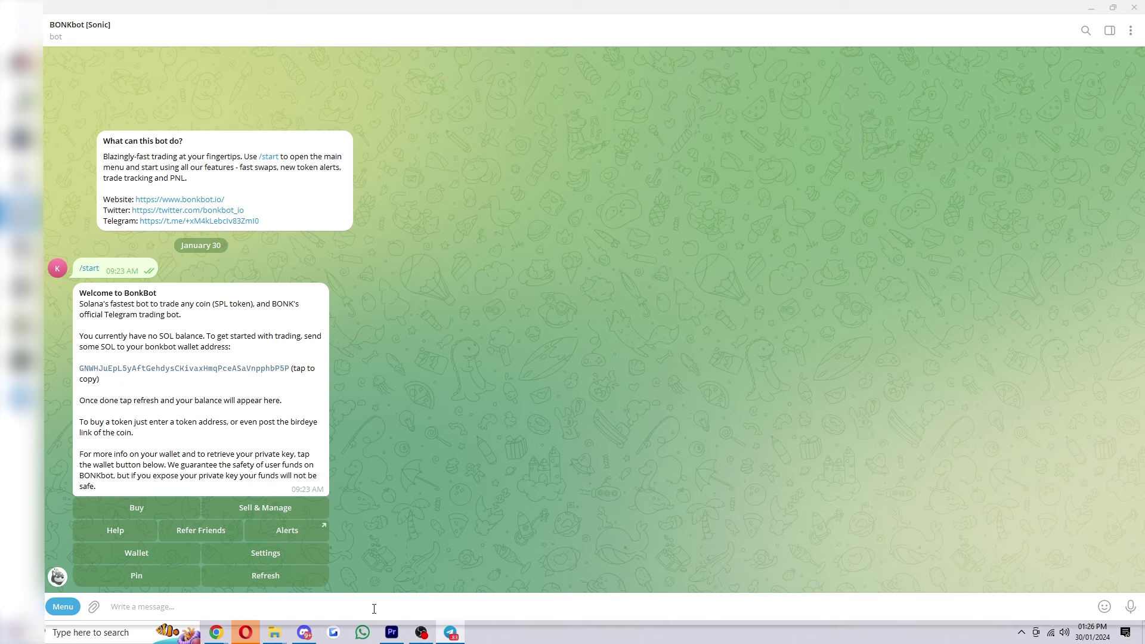
Send the GameStop token address to BONKbot and buy 0.10 SOL of it, confirming Swap Successful.
key(ctrl+v)
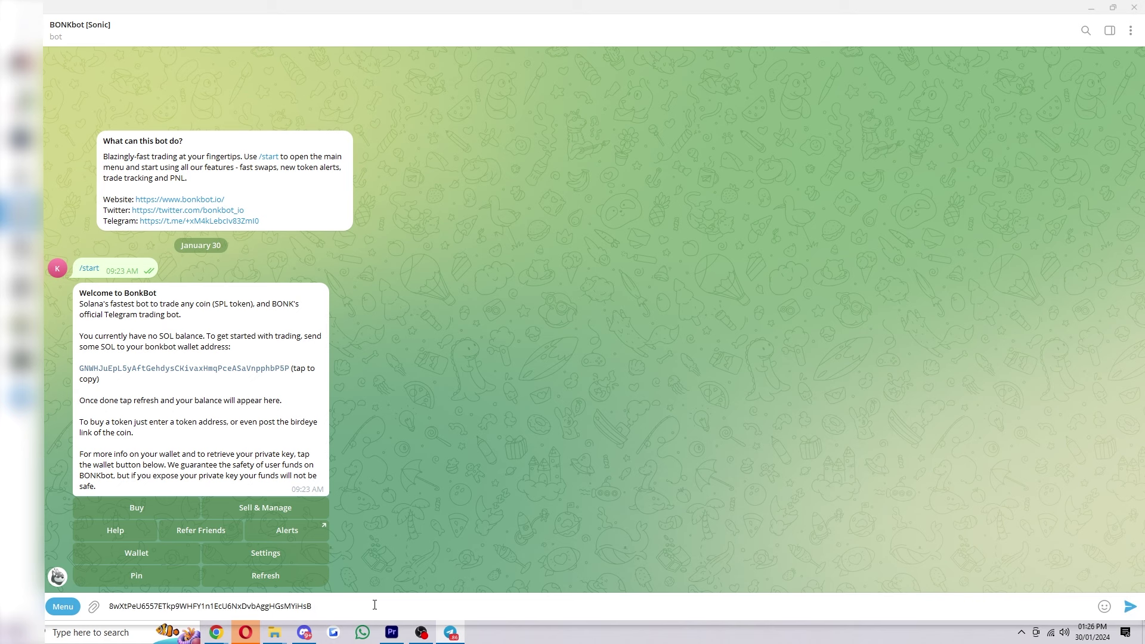
key(Return)
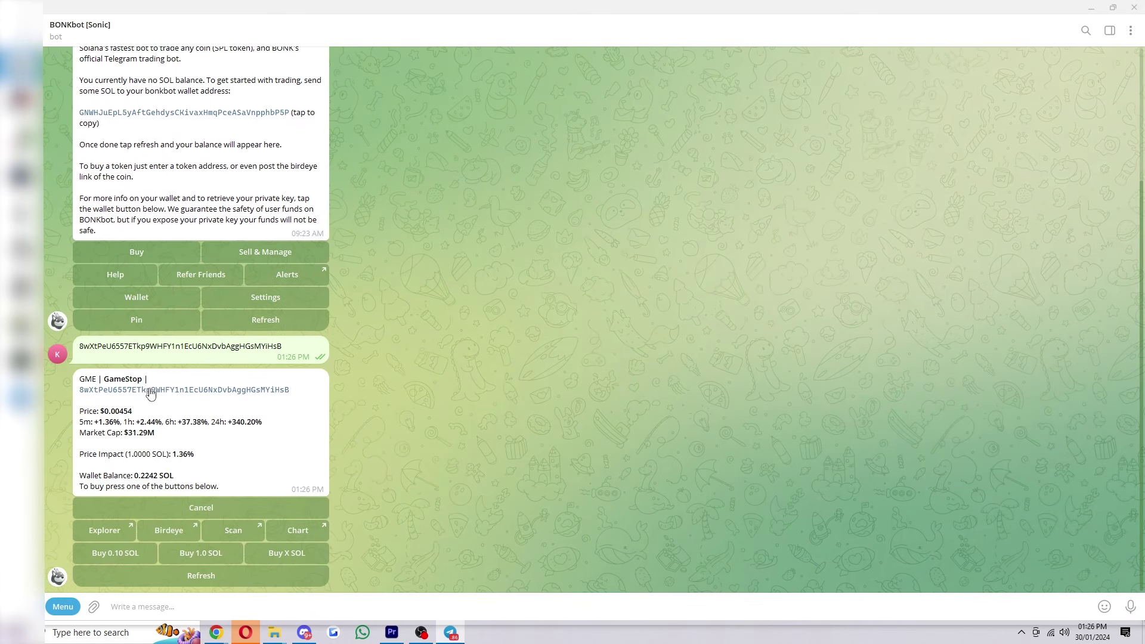
drag(79, 346, 283, 344)
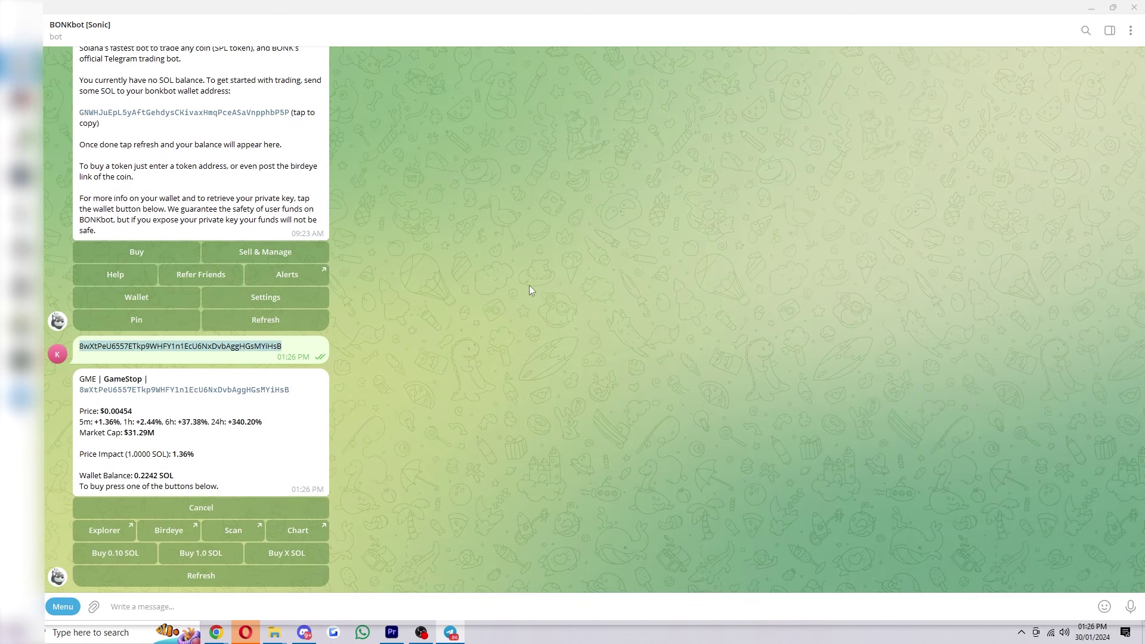
click(90, 553)
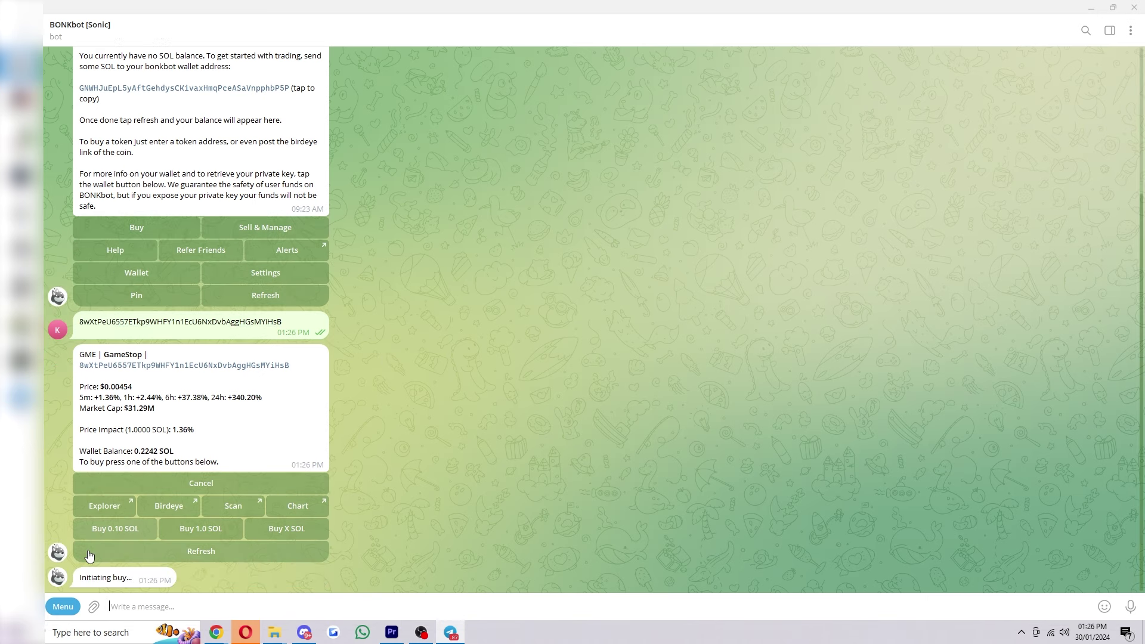
double_click(203, 557)
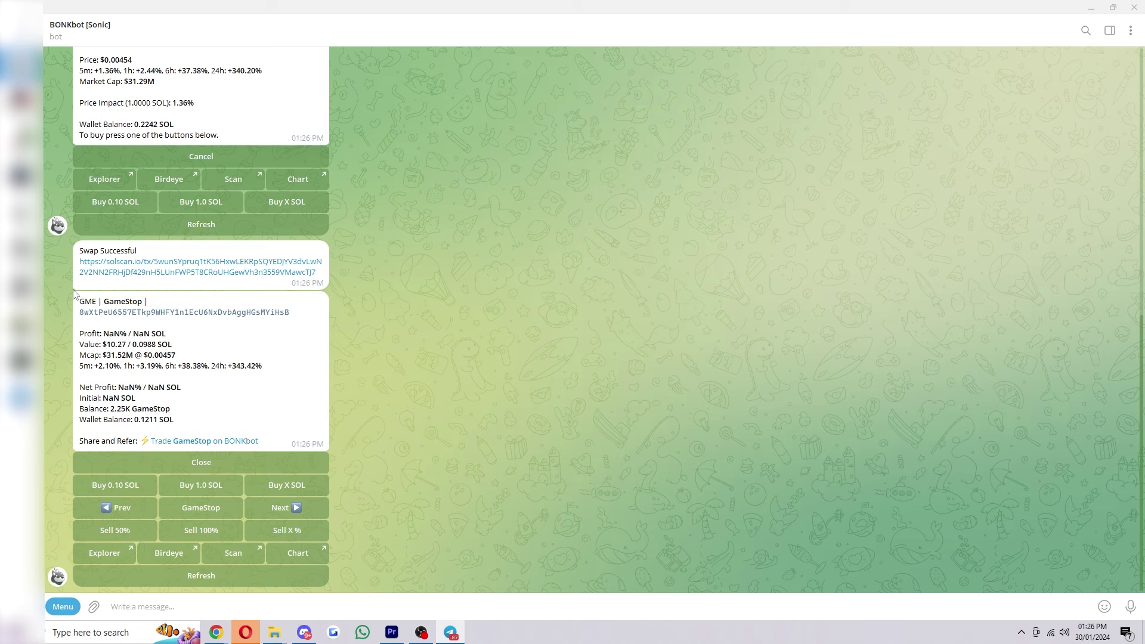
drag(79, 250, 153, 260)
click(322, 395)
Sell 100% of the GameStop position, refresh the overview and dismiss the no-open-positions notice.
drag(175, 345, 80, 348)
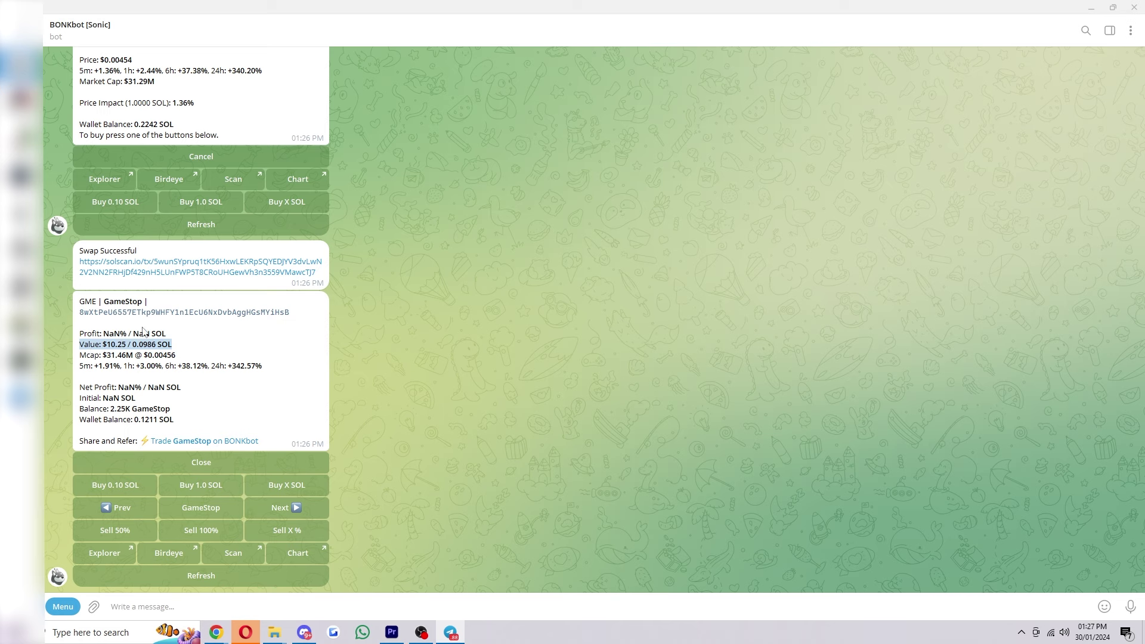
double_click(181, 354)
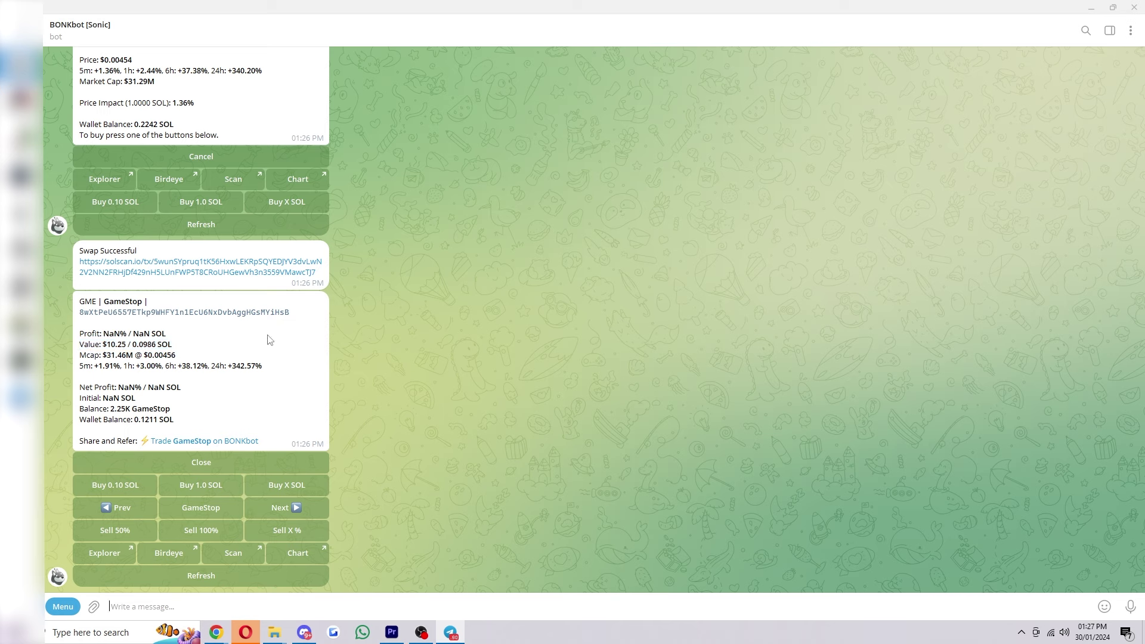
click(216, 537)
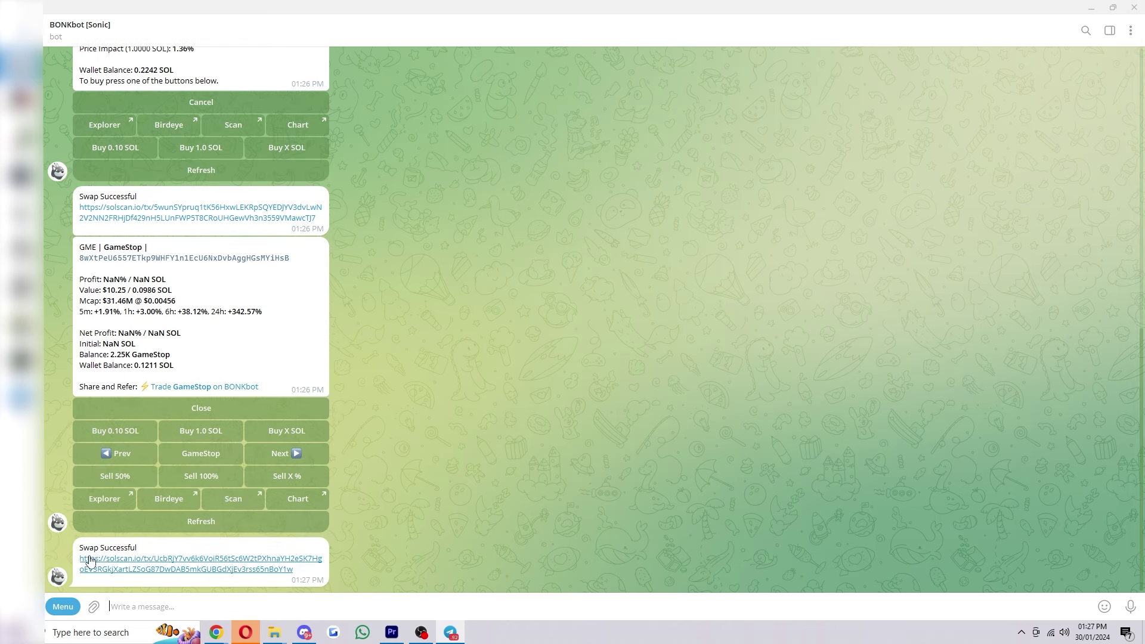
drag(90, 548, 456, 515)
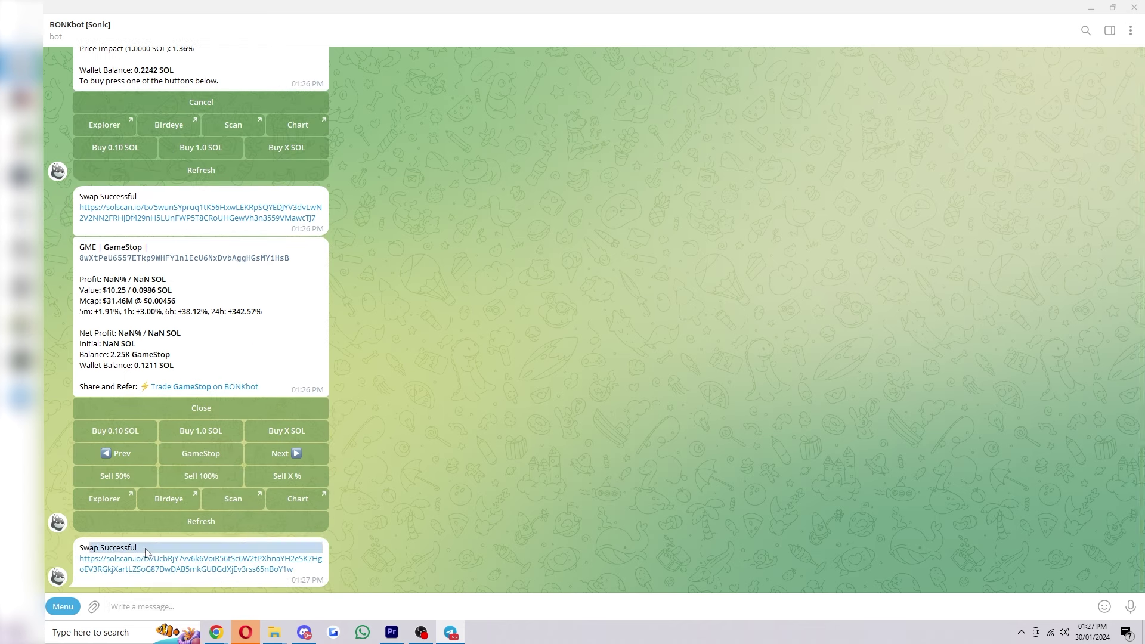
click(228, 521)
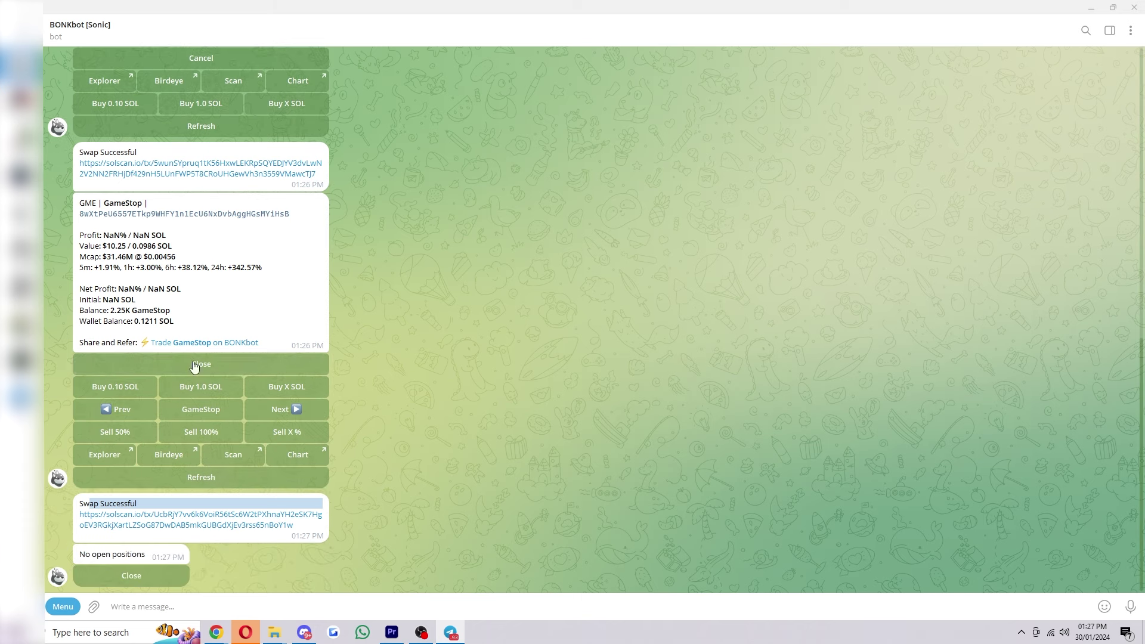
click(153, 577)
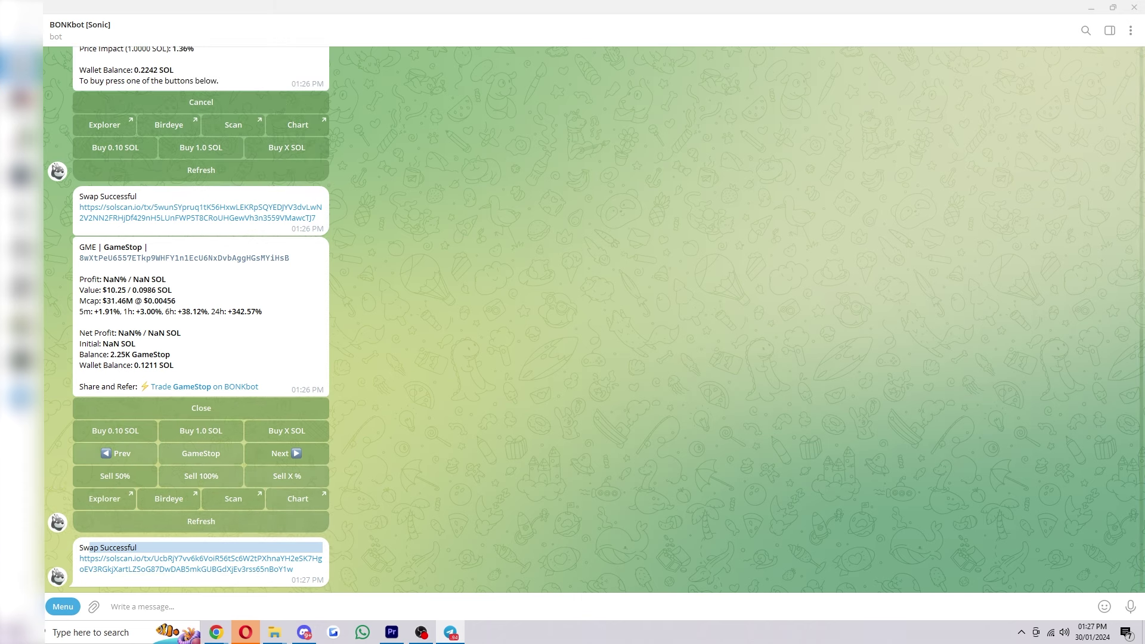
click(574, 423)
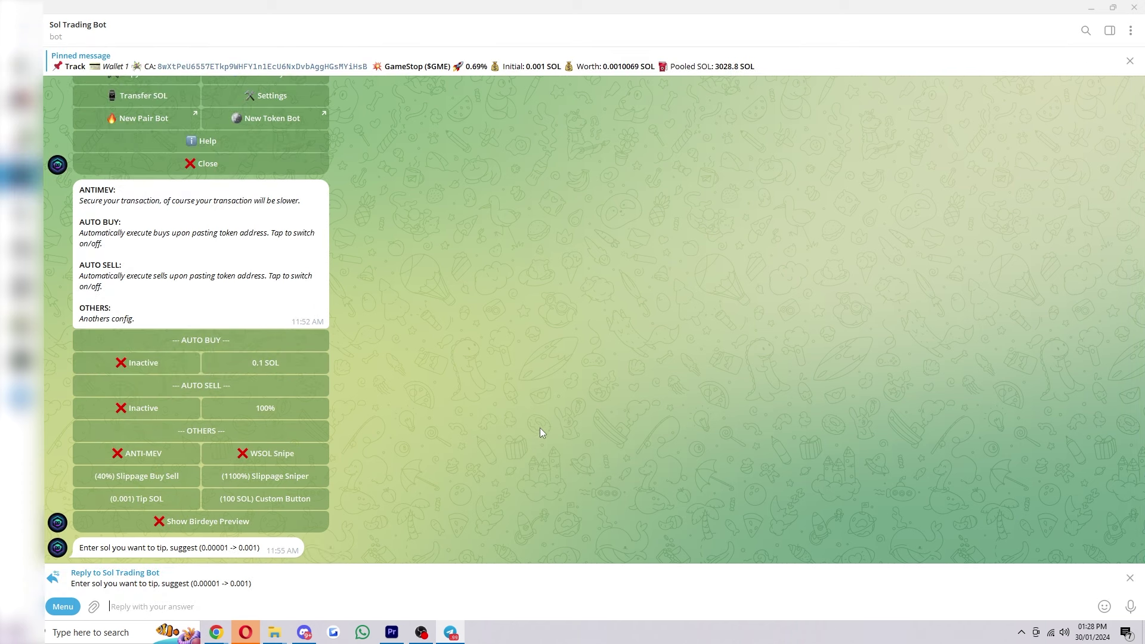
Cancel the pending tip reply in the Sol Trading Bot chat.
click(1130, 577)
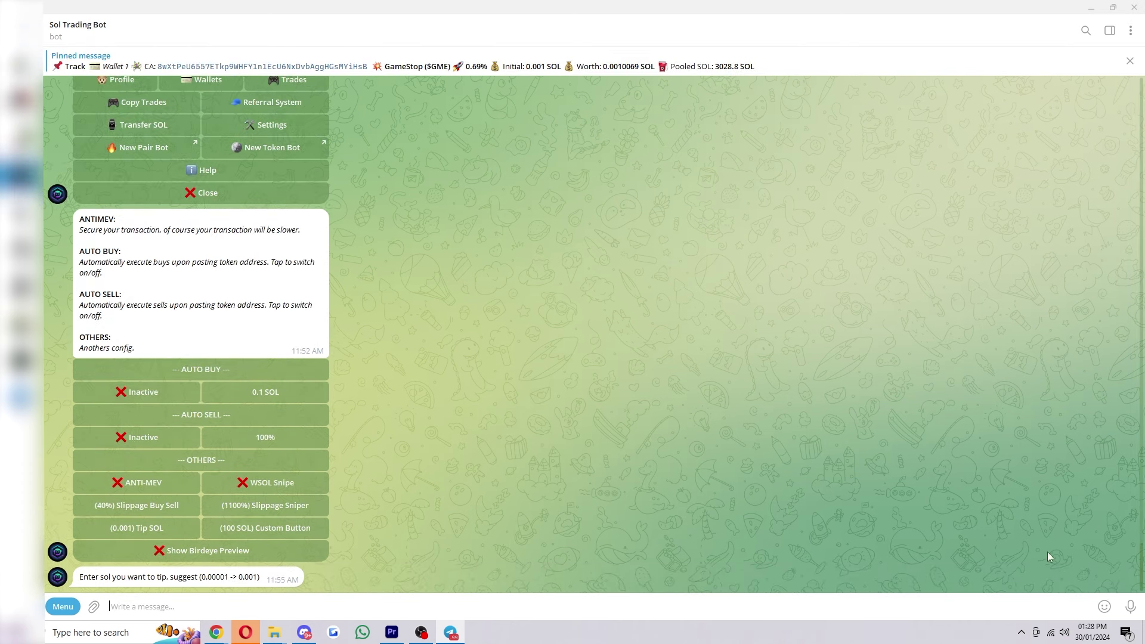
scroll(424, 309, up, 2)
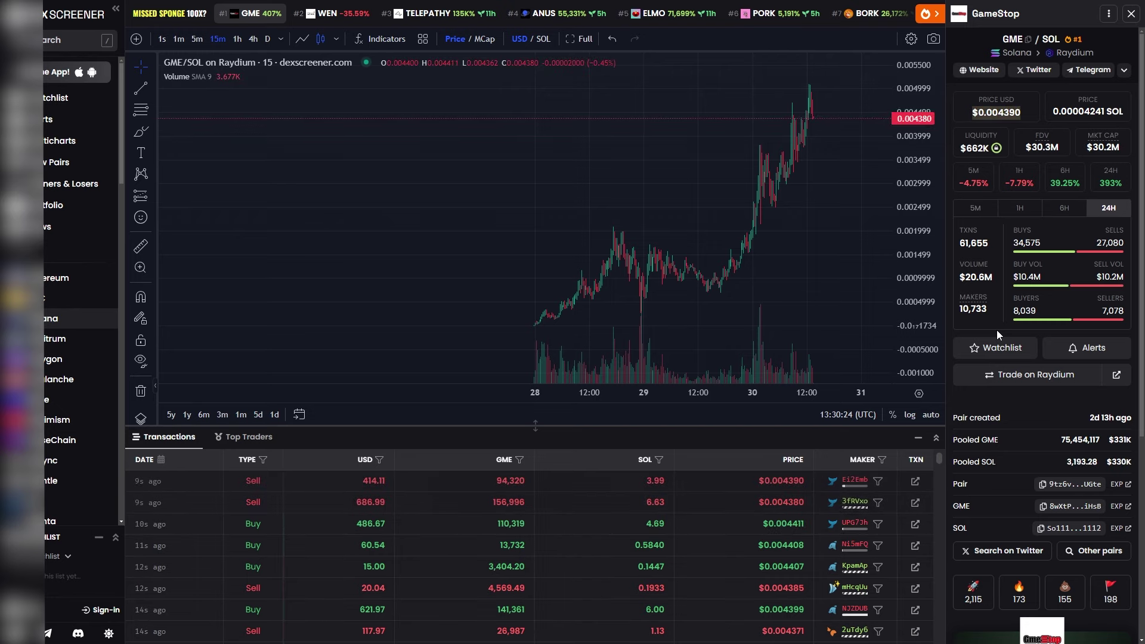
Review the GME/SOL pair details in DEX Screener and copy the GME token address.
double_click(1011, 38)
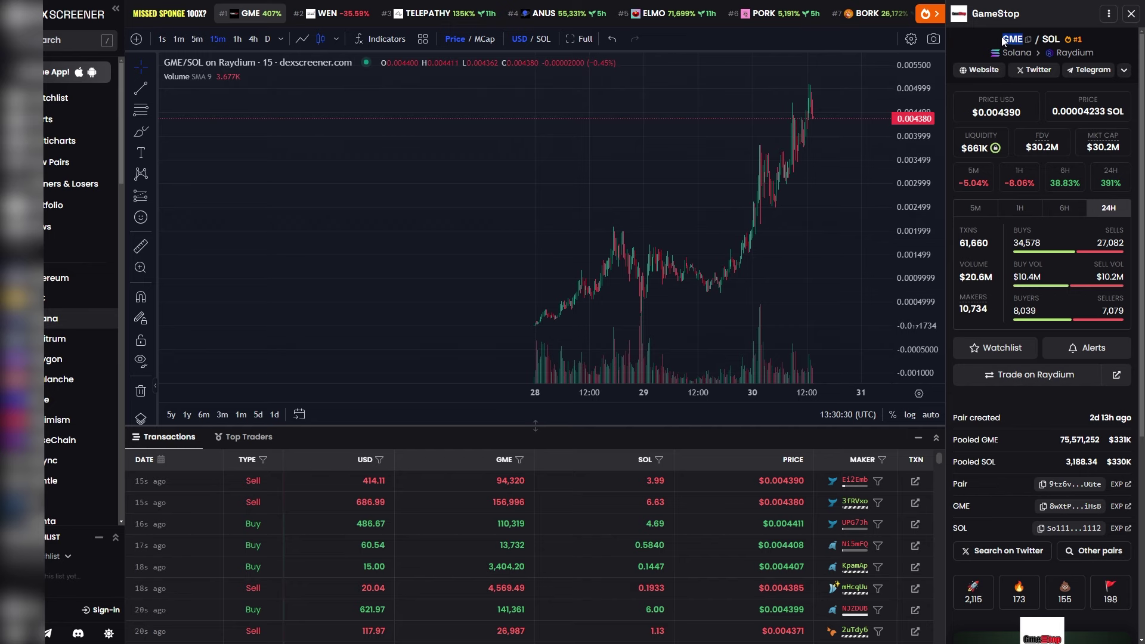
scroll(1003, 204, down, 2)
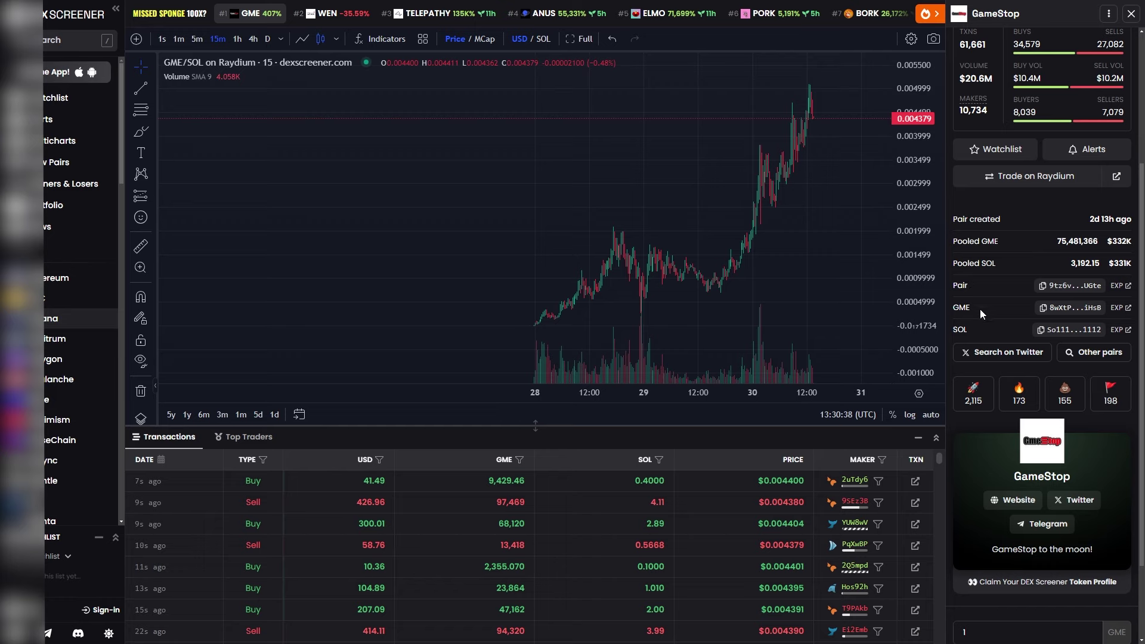
double_click(961, 308)
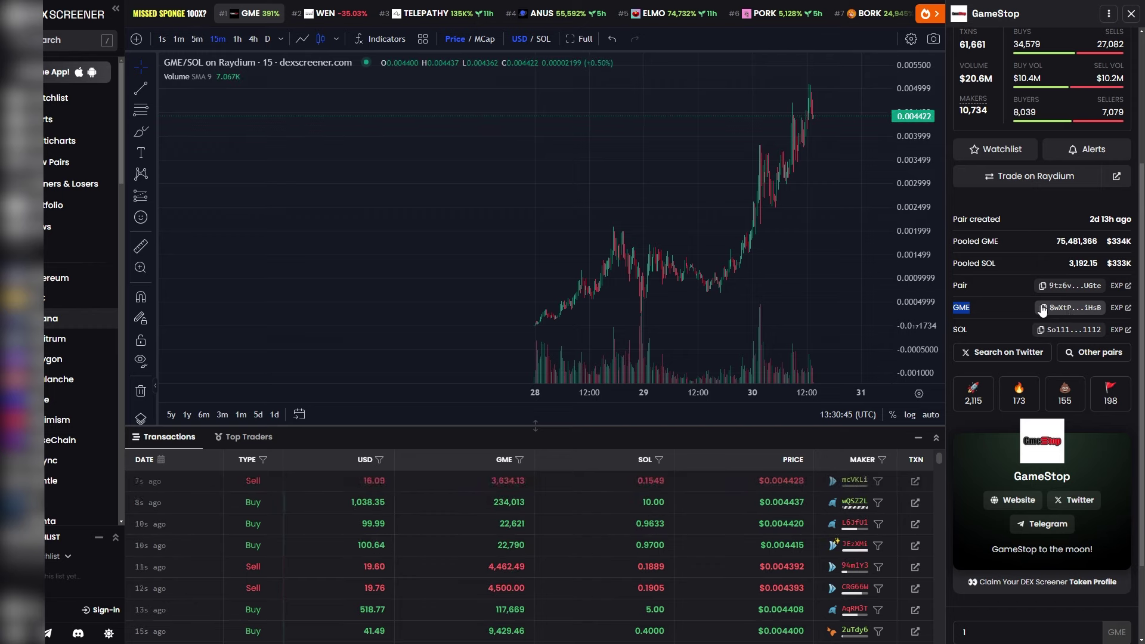
double_click(960, 285)
double_click(959, 329)
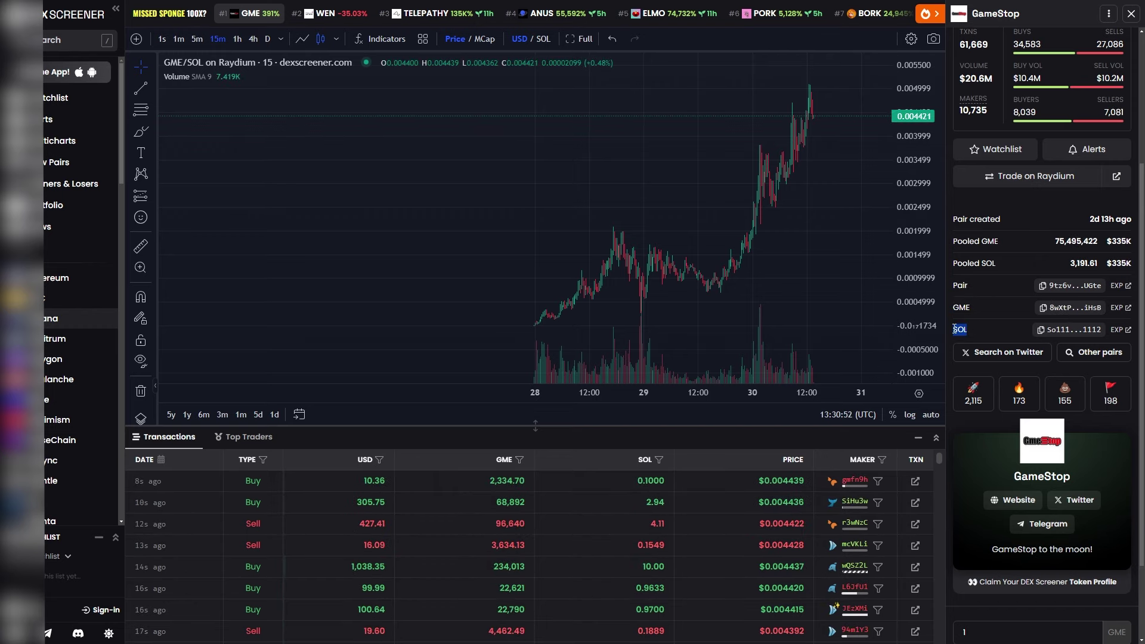
double_click(962, 307)
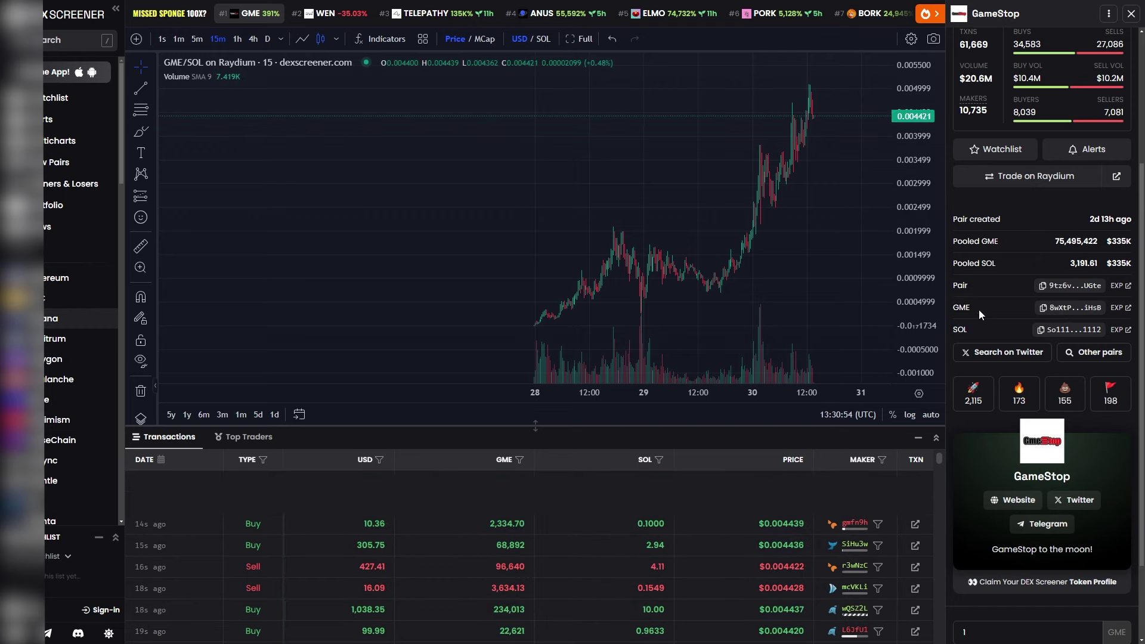
double_click(961, 307)
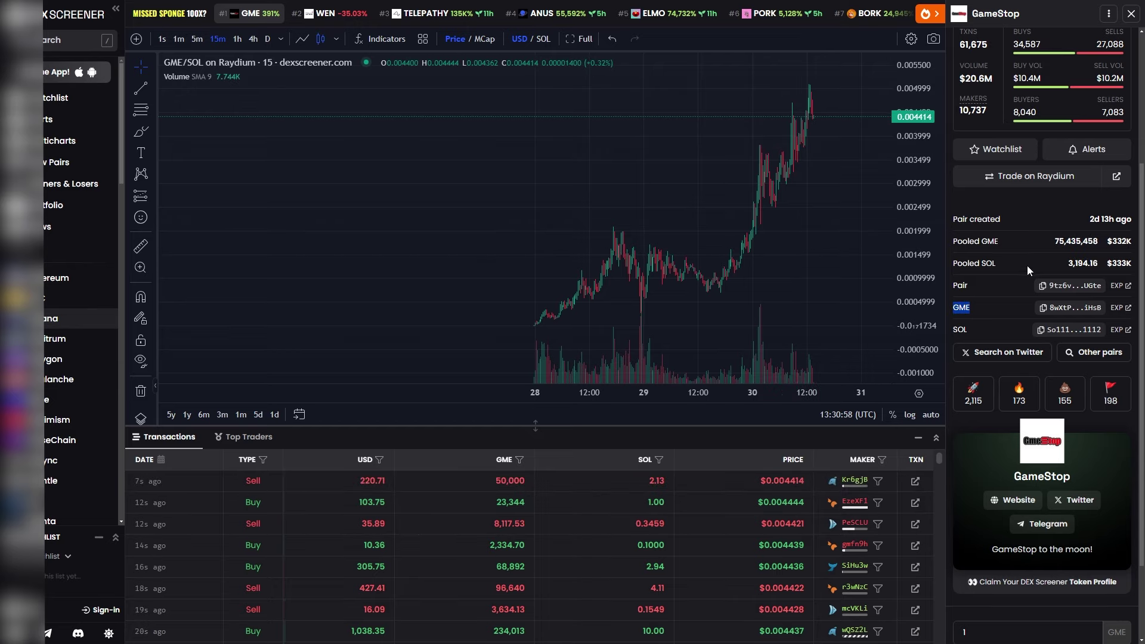
click(1046, 308)
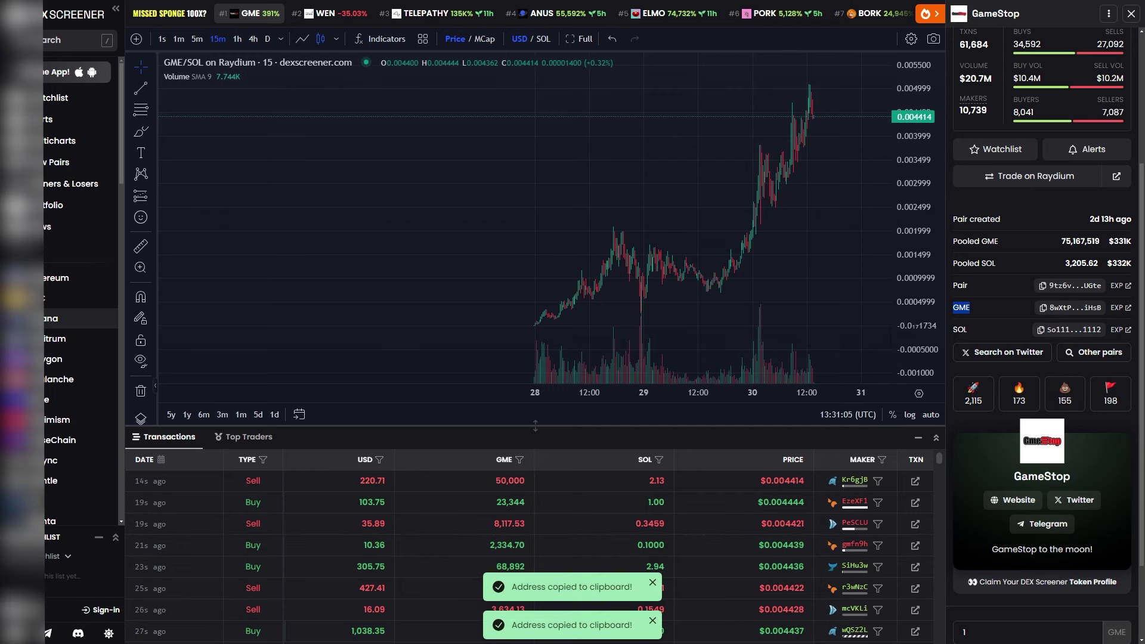
Send the copied GME address to BONKbot in Telegram.
key(alt+Tab)
key(ctrl+v)
key(Return)
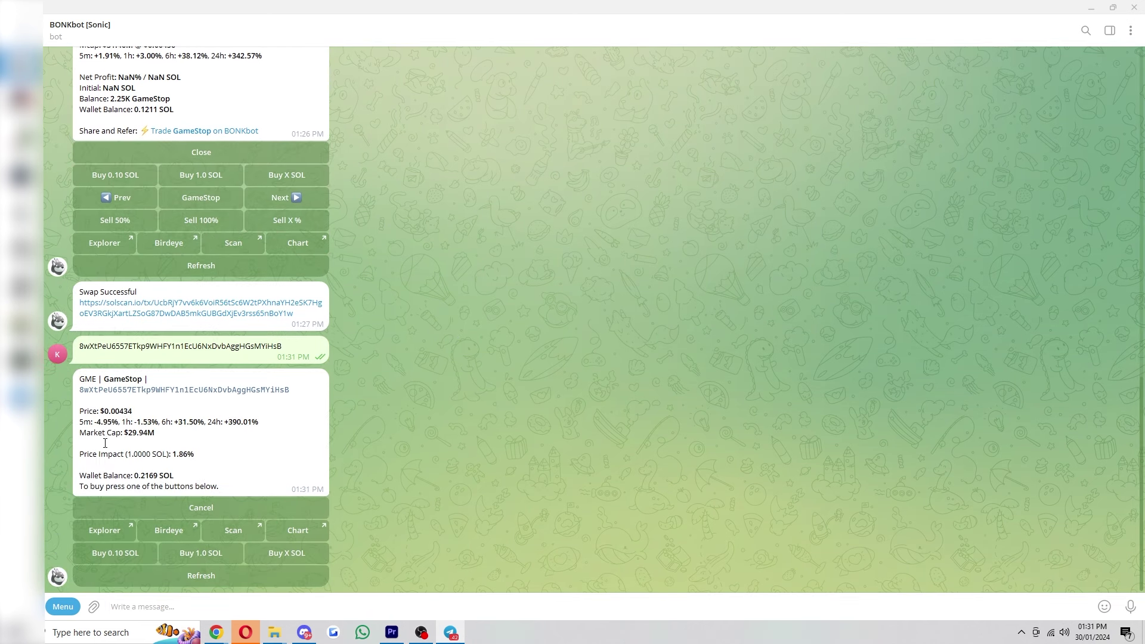
mouse_move(269, 447)
mouse_move(202, 429)
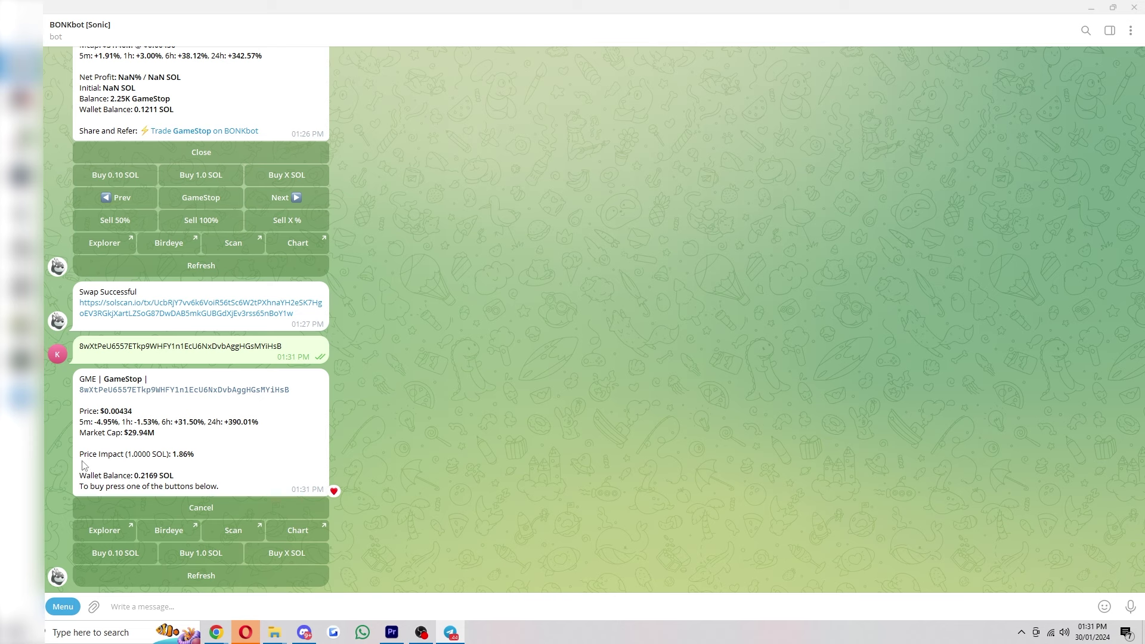
Review the Welcome to BonkBot message and copy the bot's wallet address from it.
drag(80, 475, 206, 478)
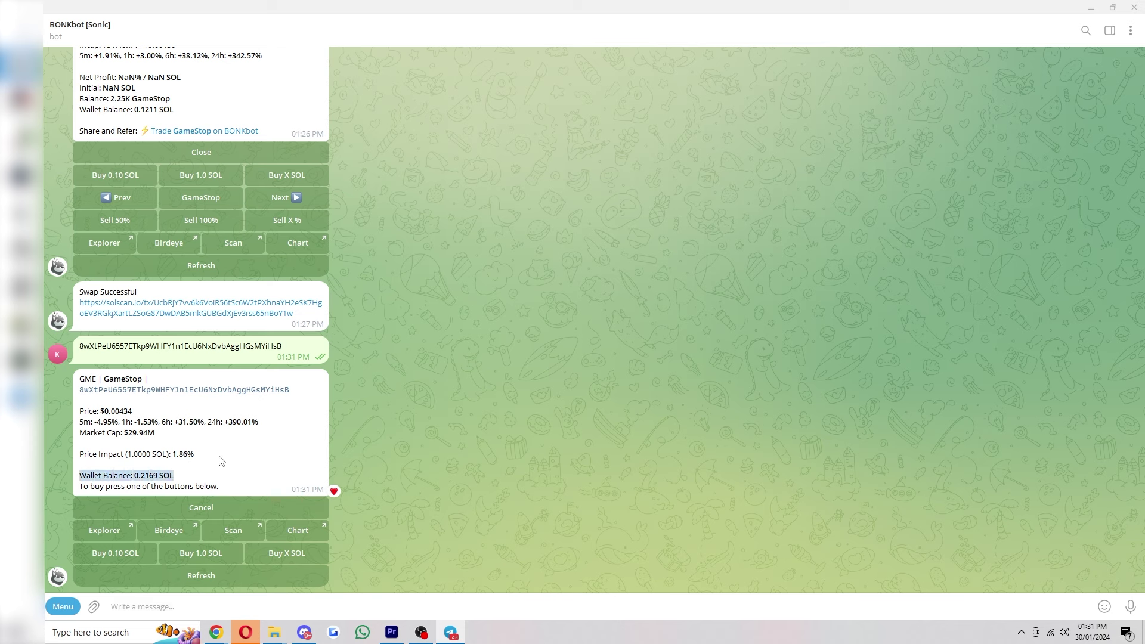
scroll(232, 460, up, 10)
mouse_move(80, 212)
mouse_down()
mouse_move(220, 307)
mouse_move(293, 399)
mouse_up()
click(227, 373)
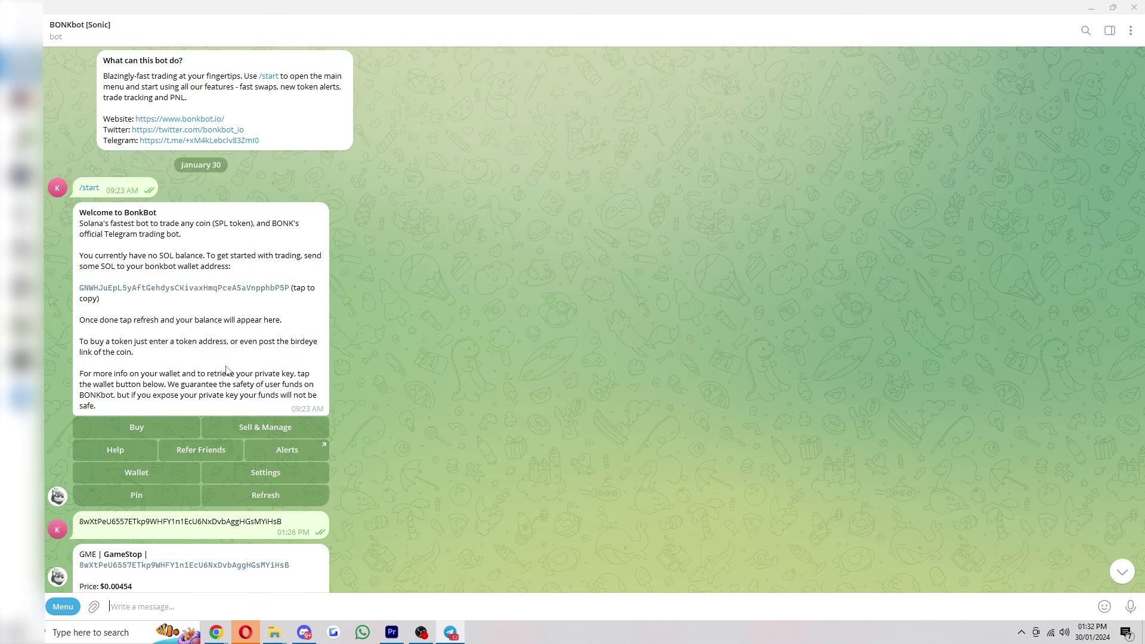
click(221, 288)
scroll(407, 262, down, 10)
mouse_move(176, 476)
mouse_down()
mouse_move(127, 487)
mouse_move(81, 480)
mouse_up()
Return to BONKbot's latest GameStop info reply in the chat.
click(207, 460)
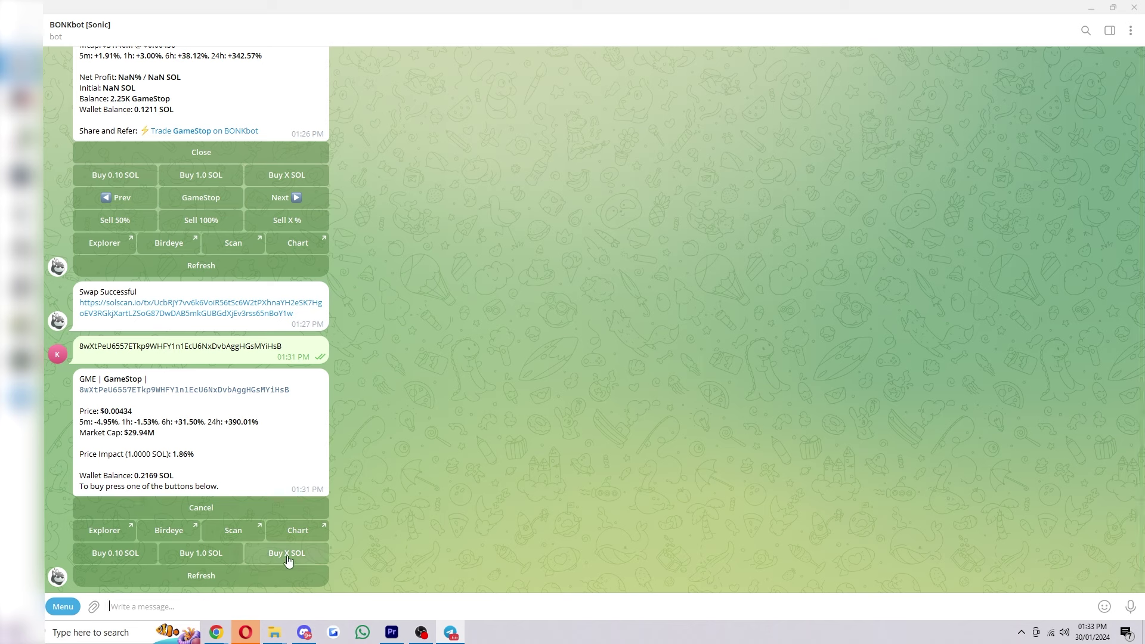
drag(166, 386, 66, 381)
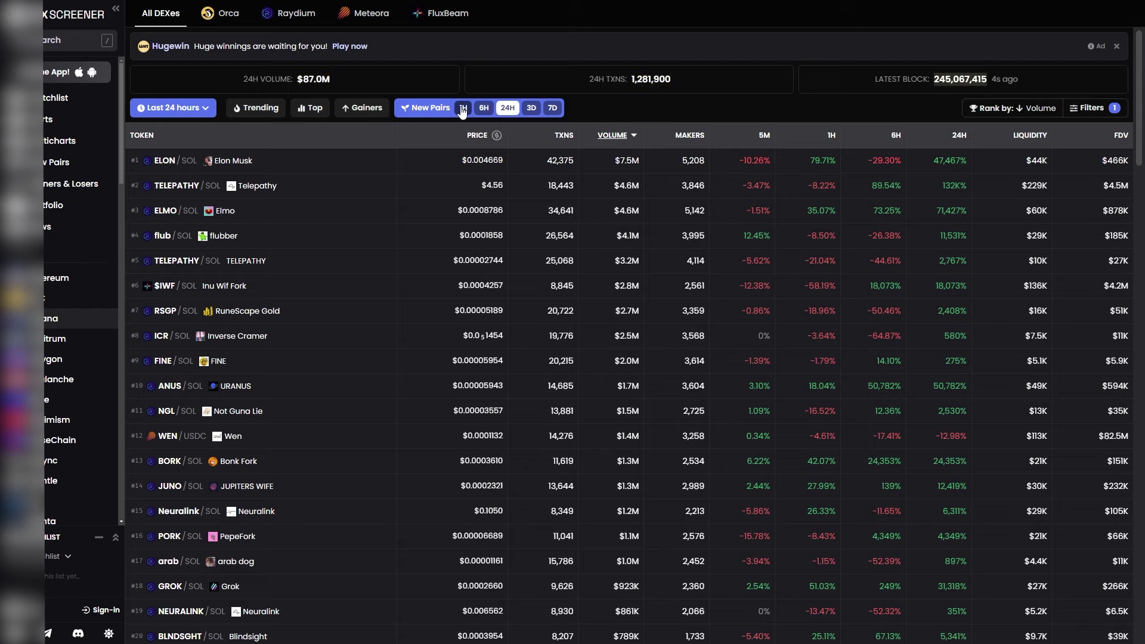
Filter Solana new pairs to the last hour with a $1,000 minimum liquidity.
click(462, 108)
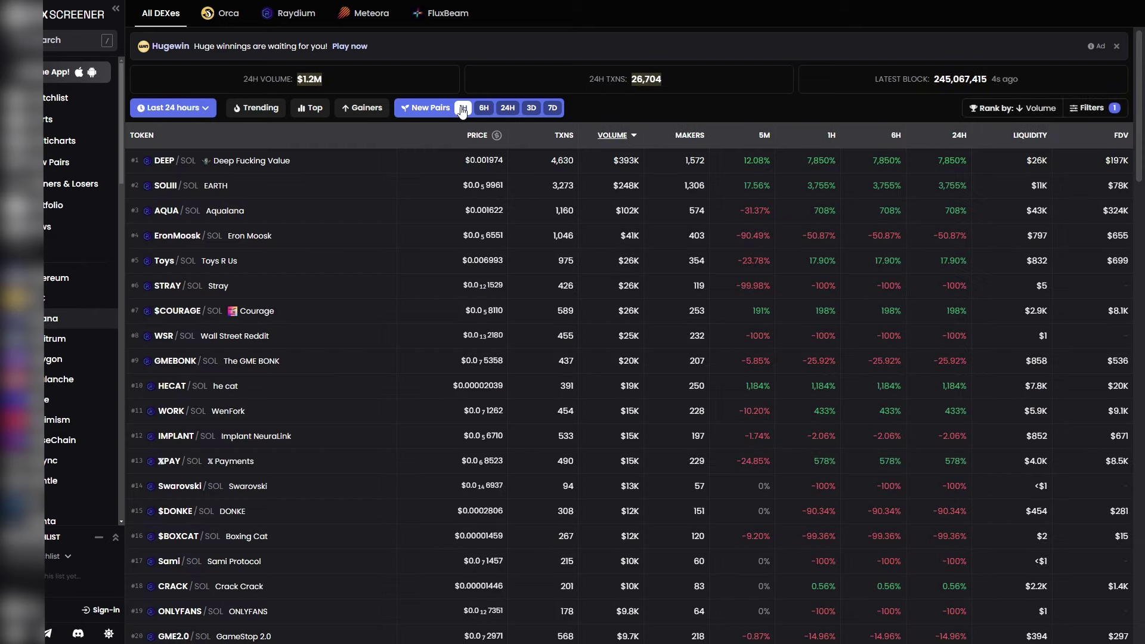
click(1104, 108)
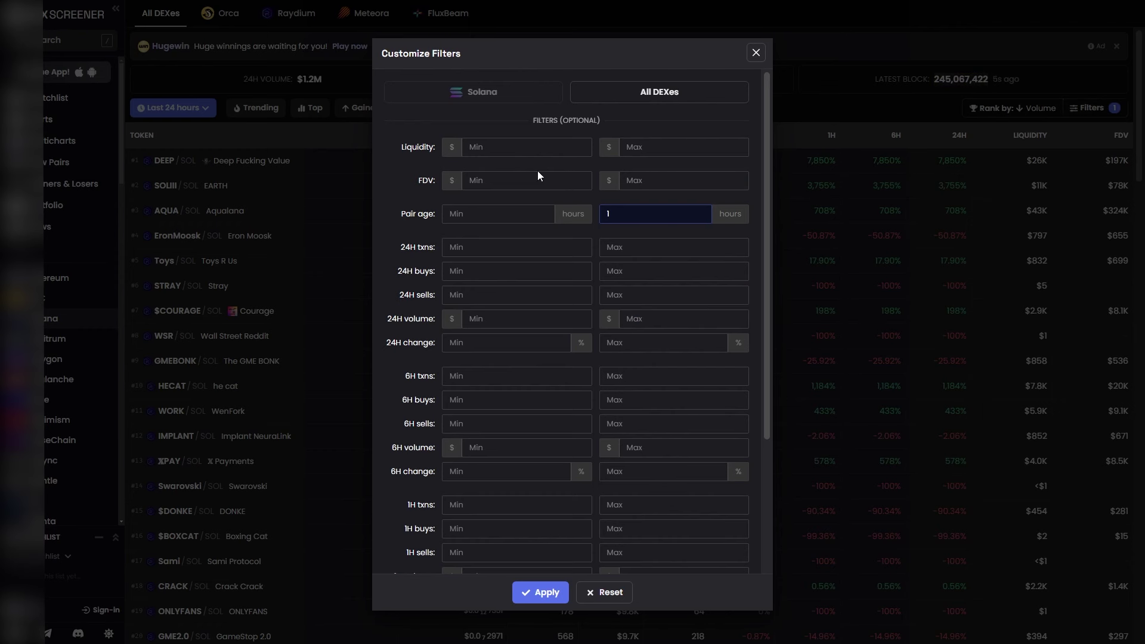
click(537, 151)
text(1000)
drag(548, 143, 352, 144)
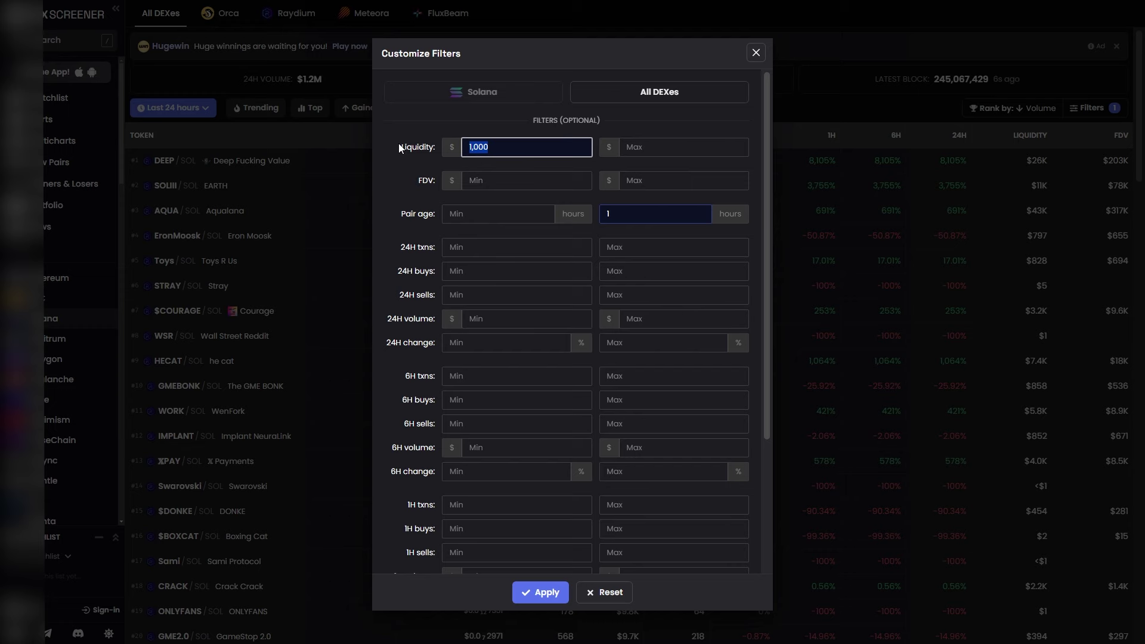
click(544, 592)
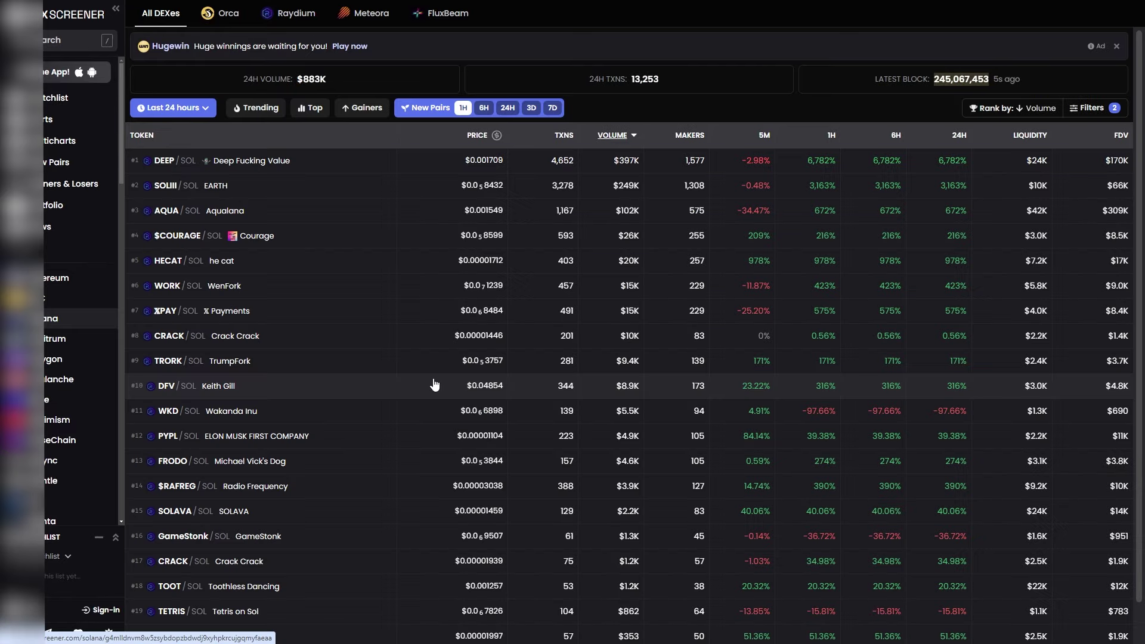
Sort the pairs list by transactions, fewest first.
click(564, 136)
click(558, 137)
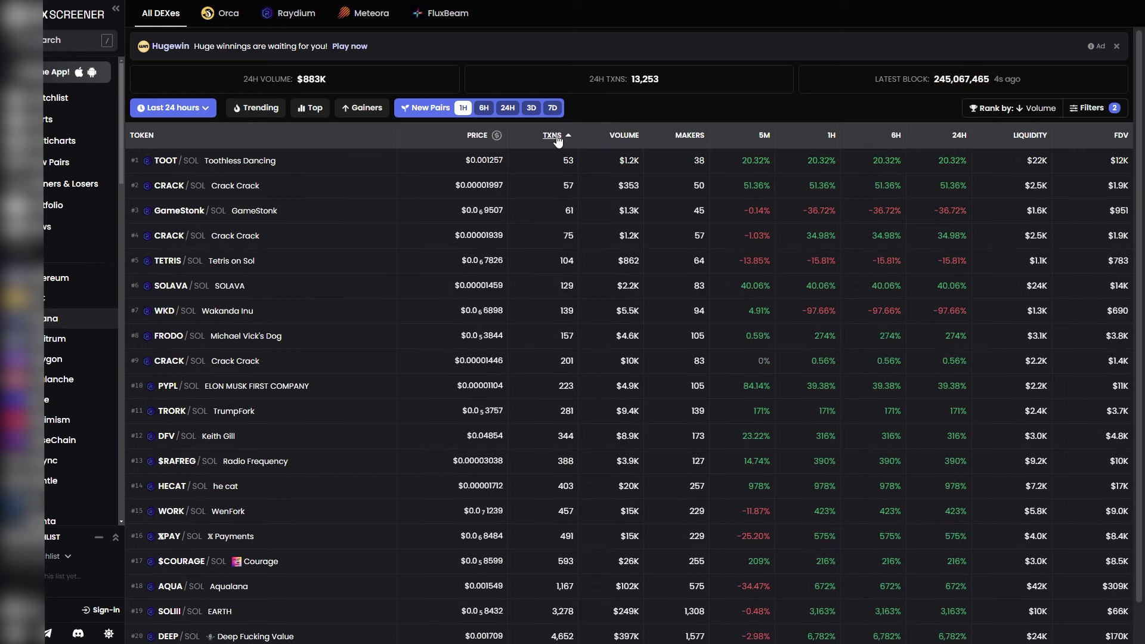
View the Toothless Dancing TOOT/SOL pair as a rescaled one-minute chart, then check the Soul Scanner chat.
click(273, 163)
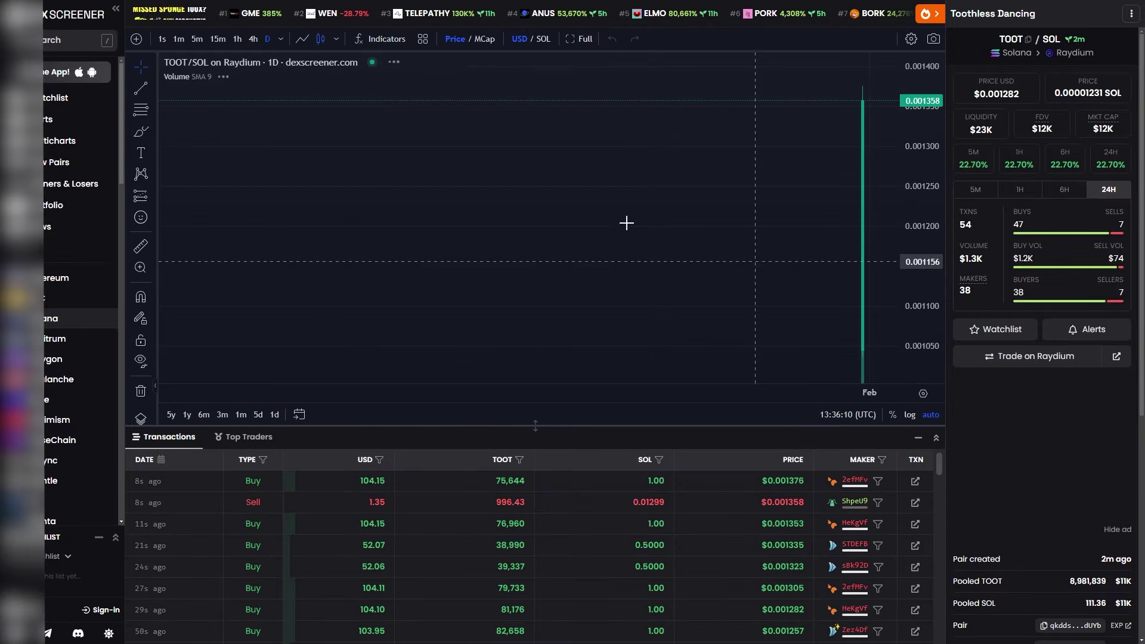
click(180, 40)
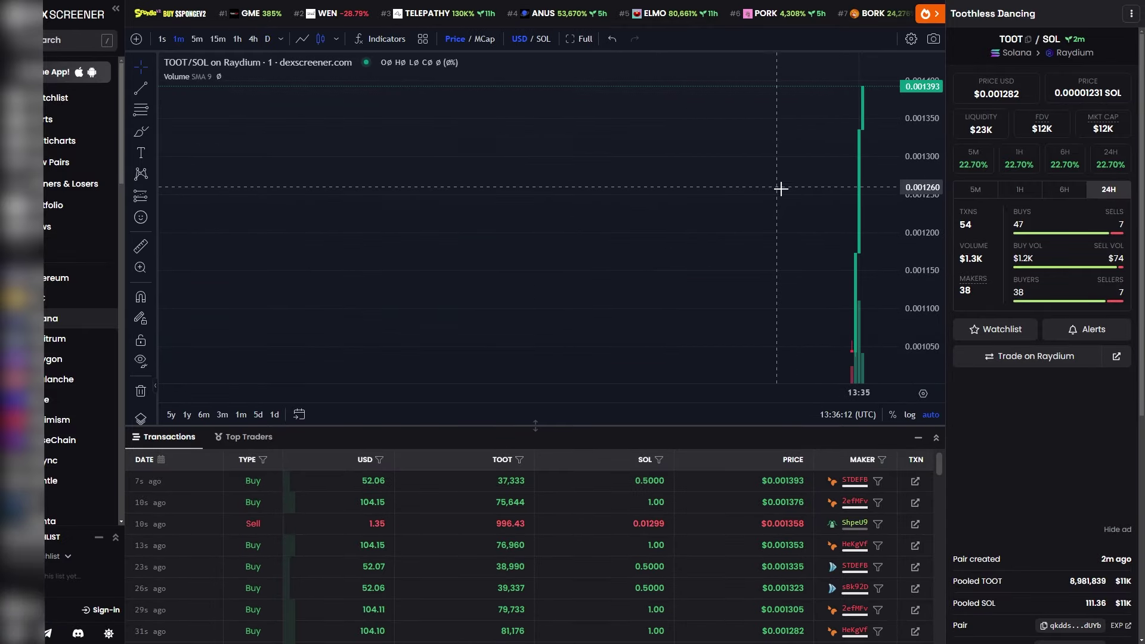
drag(919, 171, 904, 260)
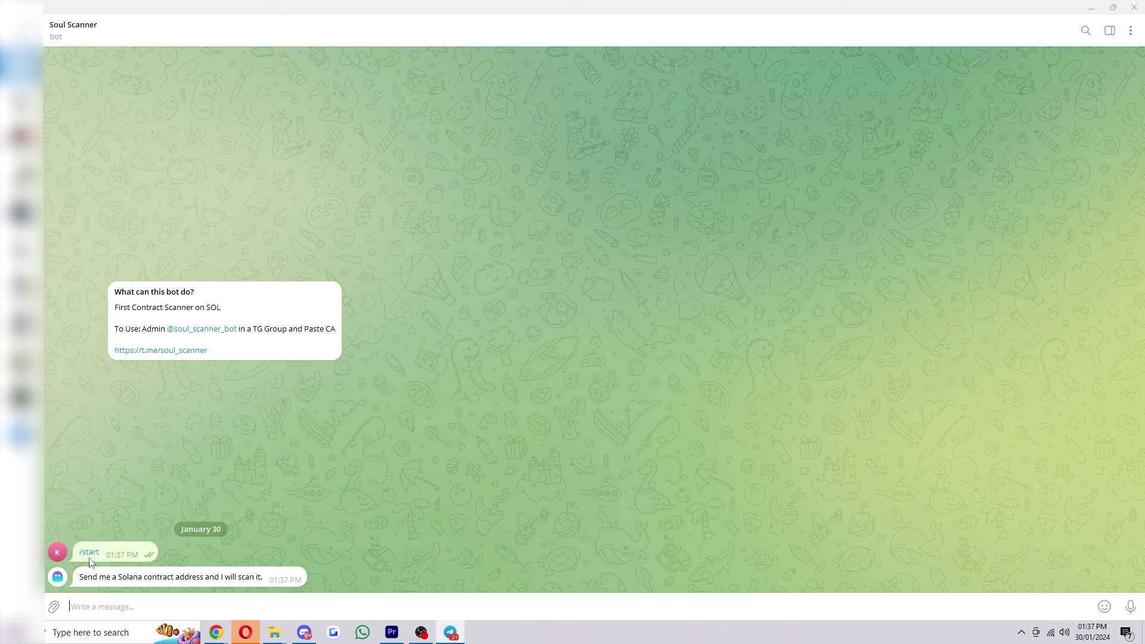
drag(114, 584, 309, 545)
click(259, 585)
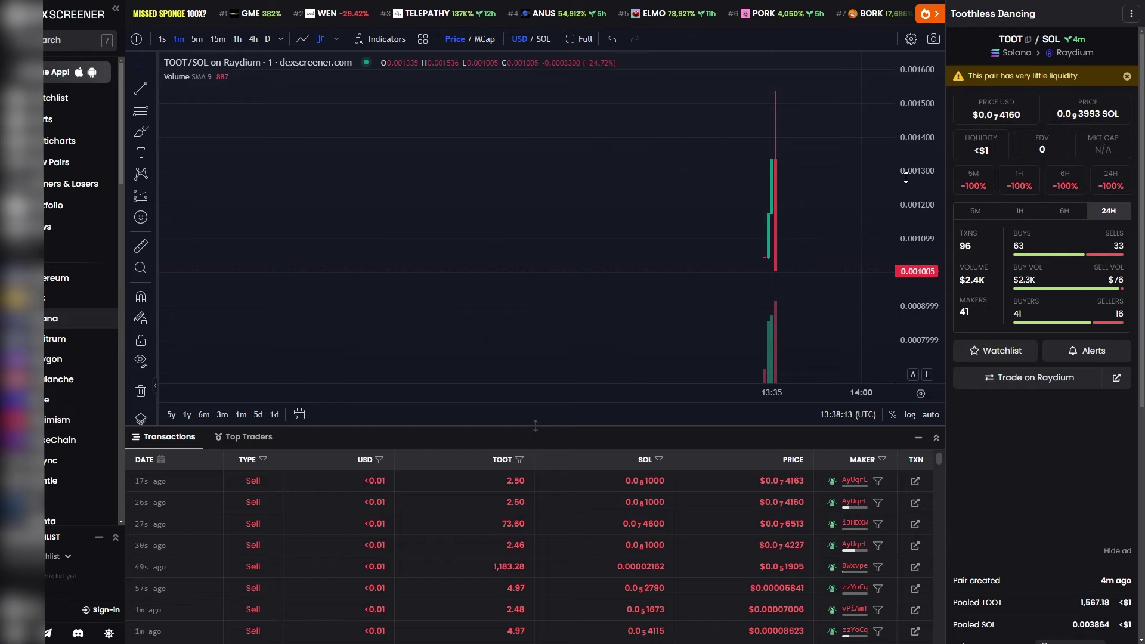
Return to the new pairs list, open Radio Frequency $RAFREG and copy its token address.
drag(907, 177, 907, 268)
scroll(815, 281, up, 2)
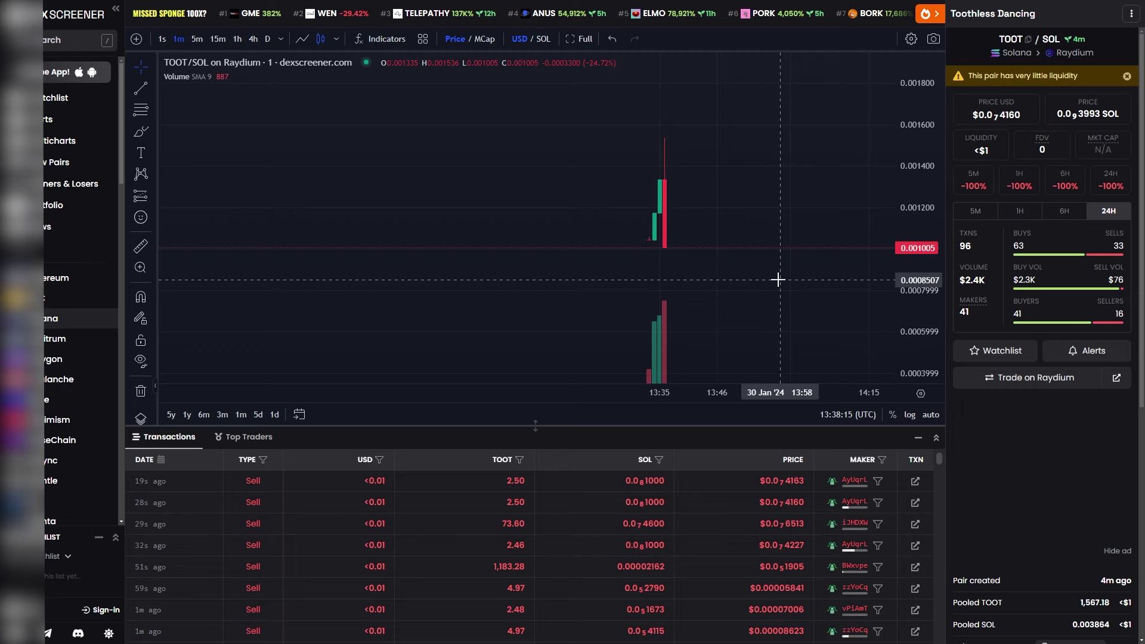
key(alt+Left)
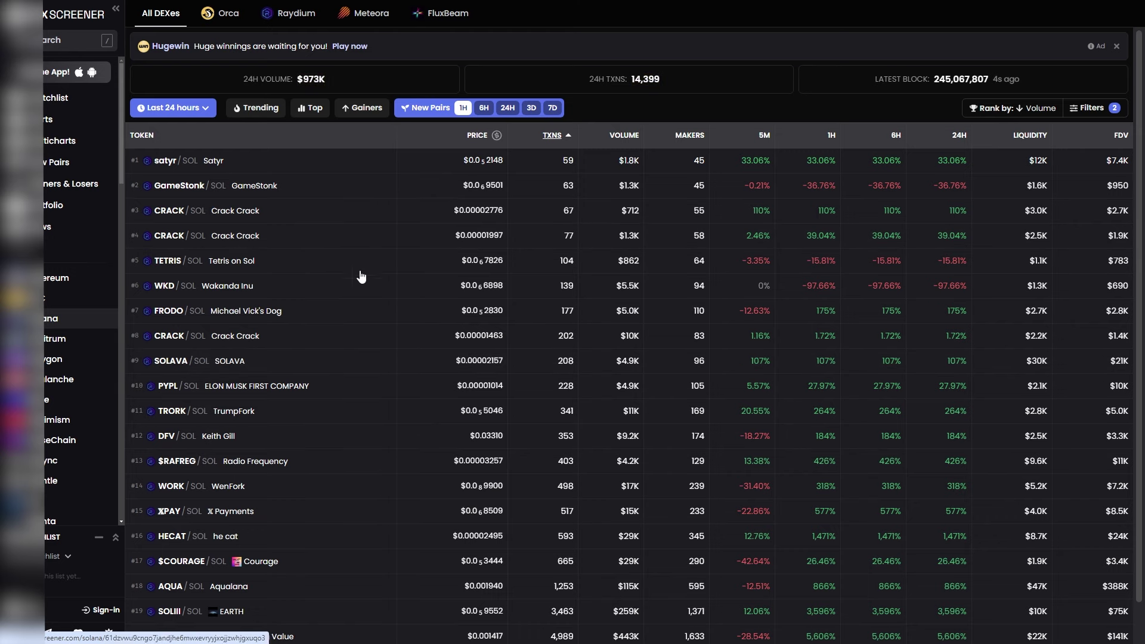
click(284, 463)
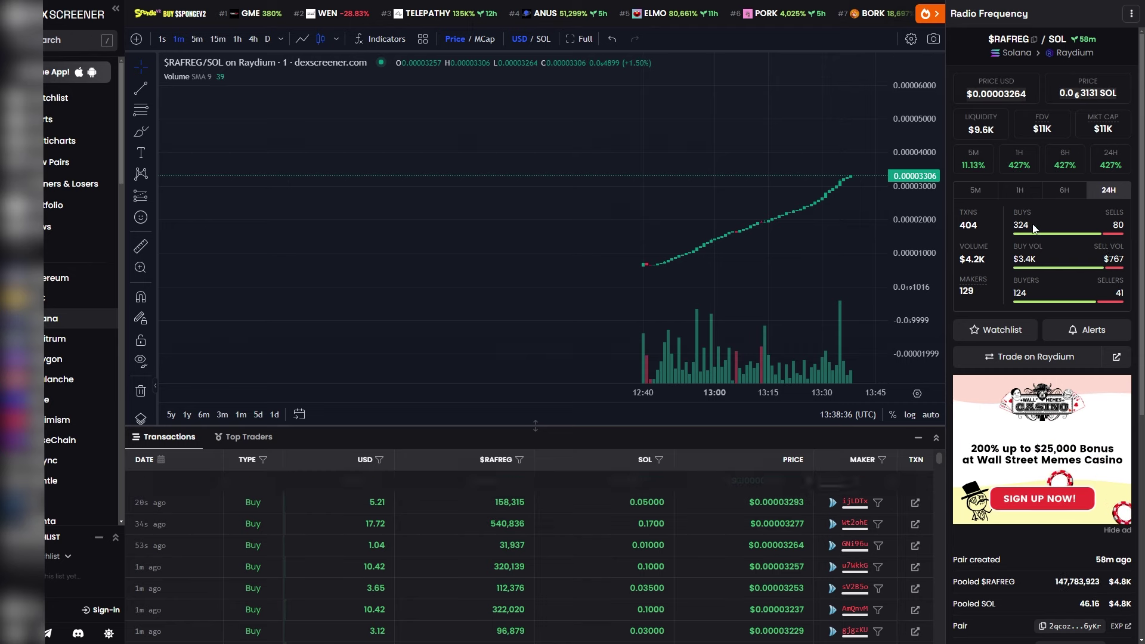
scroll(1034, 230, down, 3)
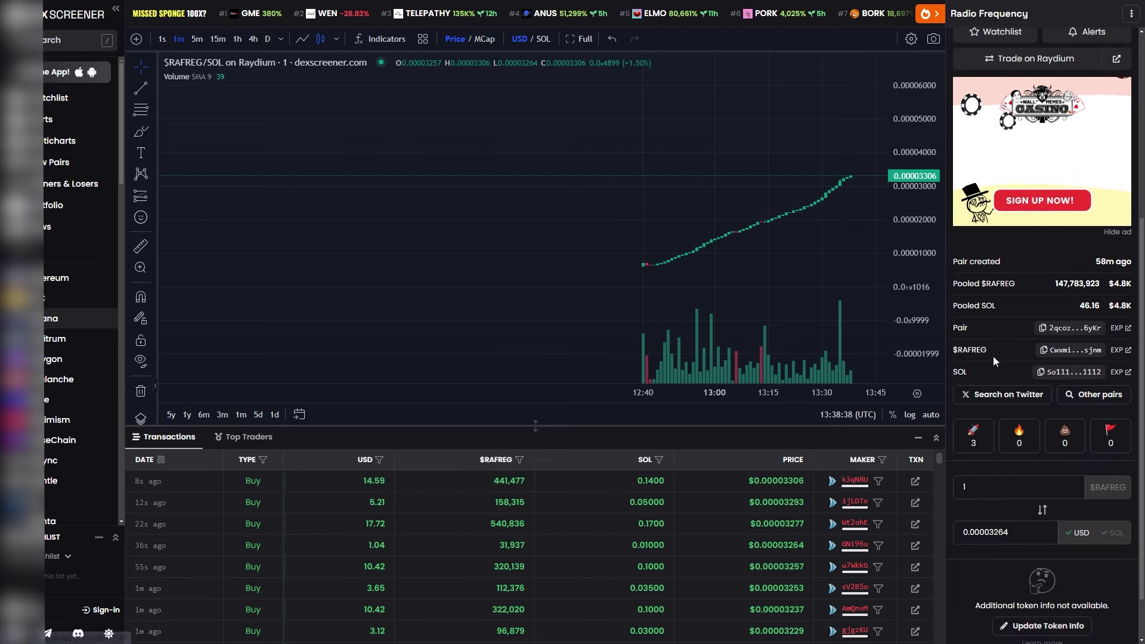
double_click(969, 350)
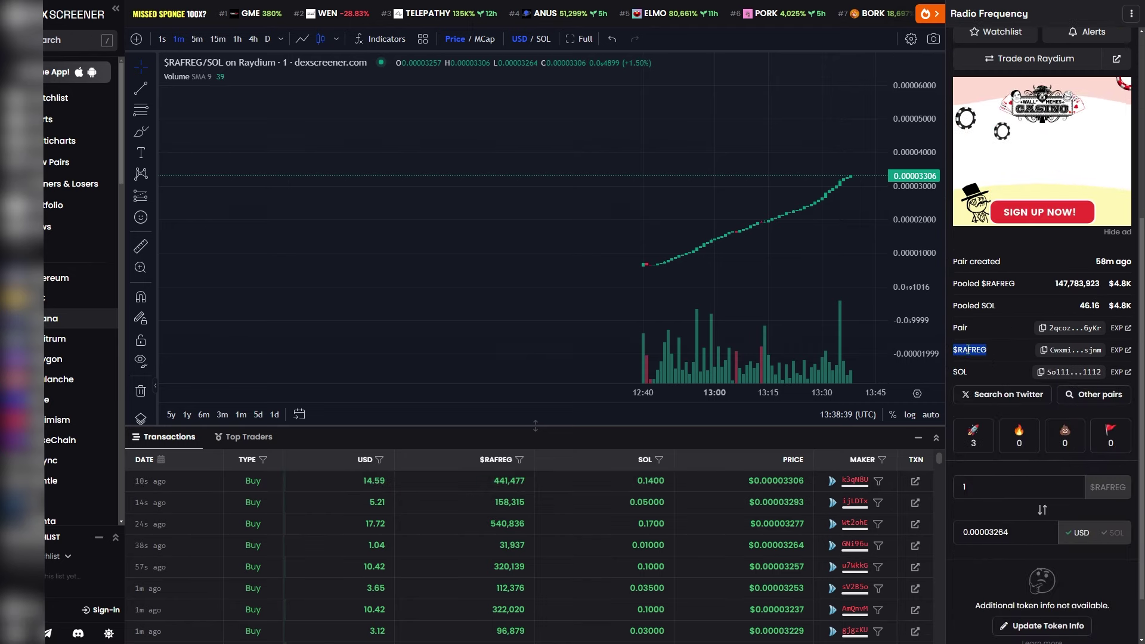
click(1052, 352)
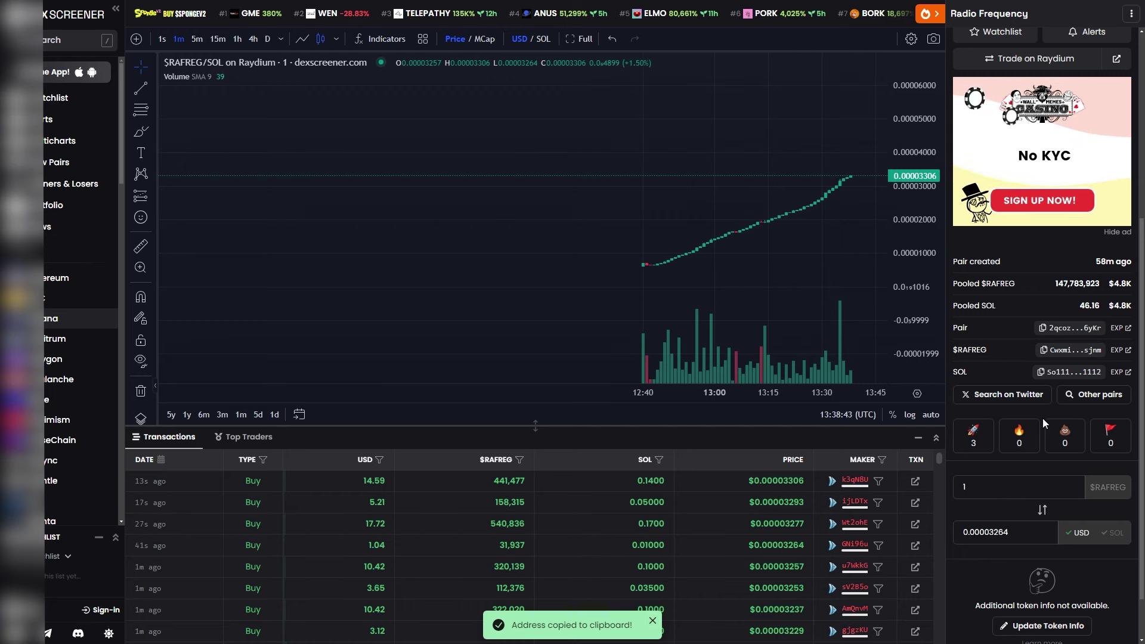
Paste the $RAFREG address into the Soul Scanner chat.
key(alt+Tab)
key(ctrl+v)
Send the address and review Soul Scanner's Radio Frequency report showing Mint Auth: Disabled.
key(Return)
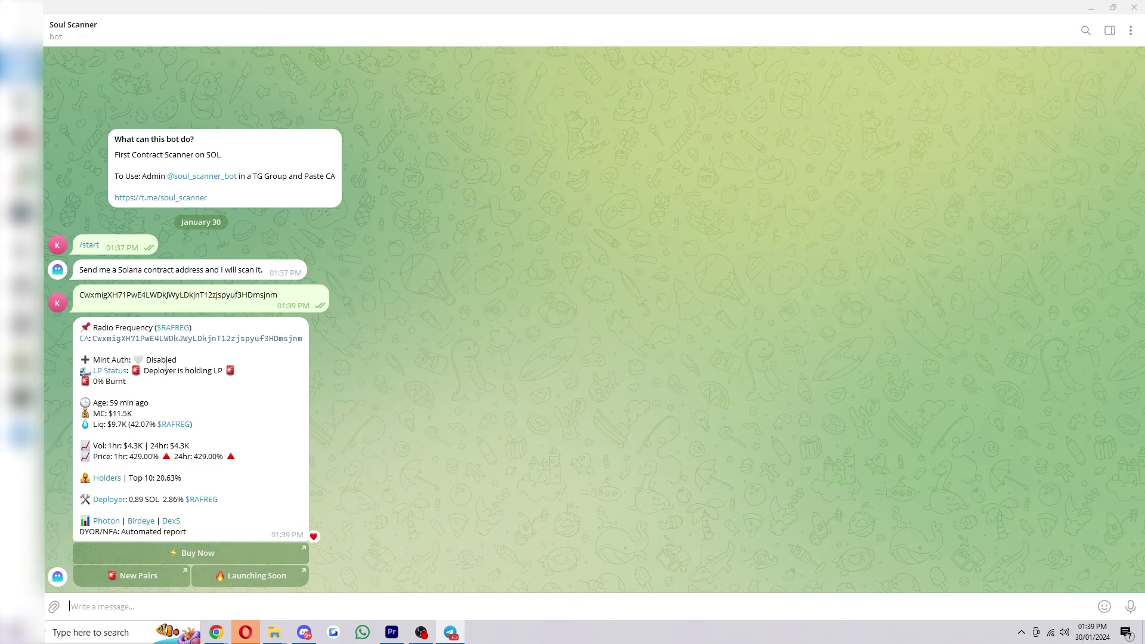
drag(81, 361, 263, 371)
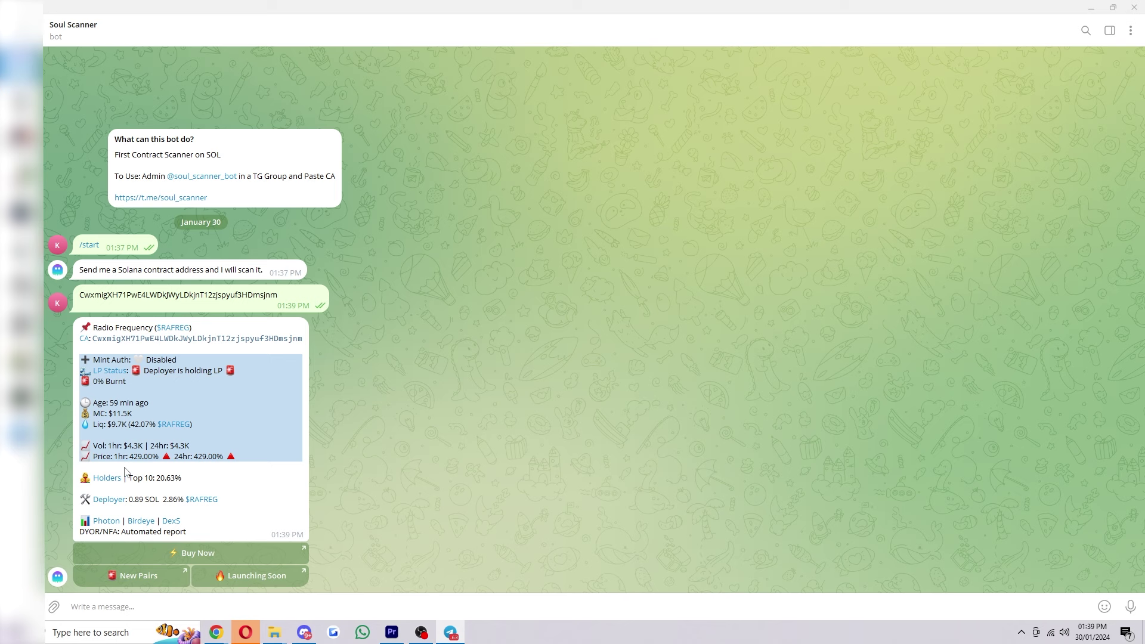
drag(67, 481, 193, 486)
click(242, 358)
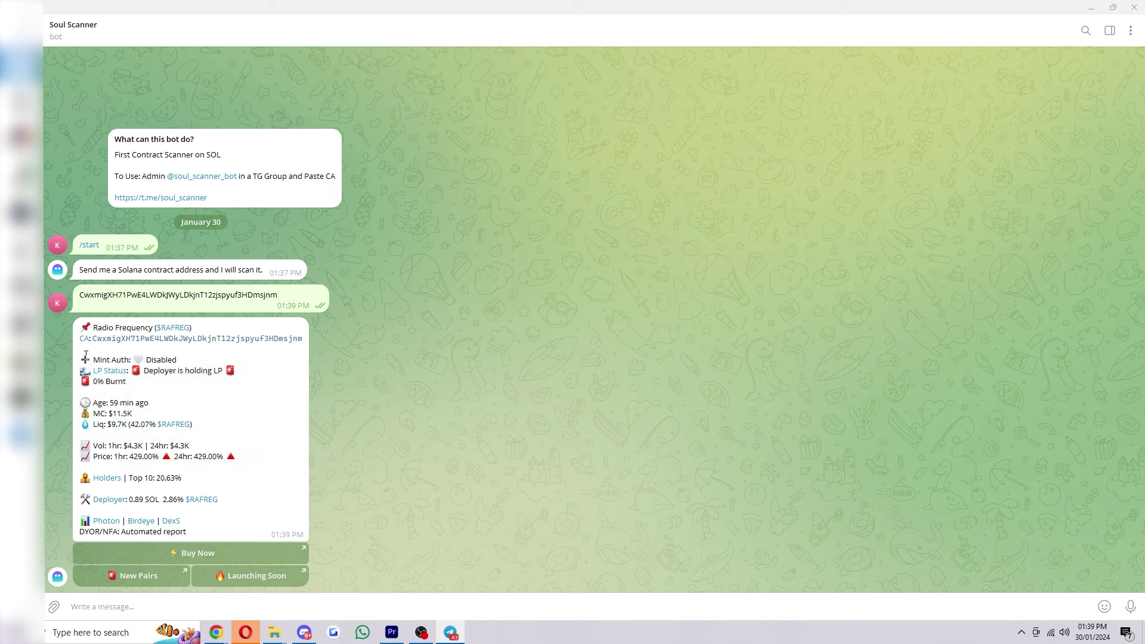
drag(80, 359, 185, 357)
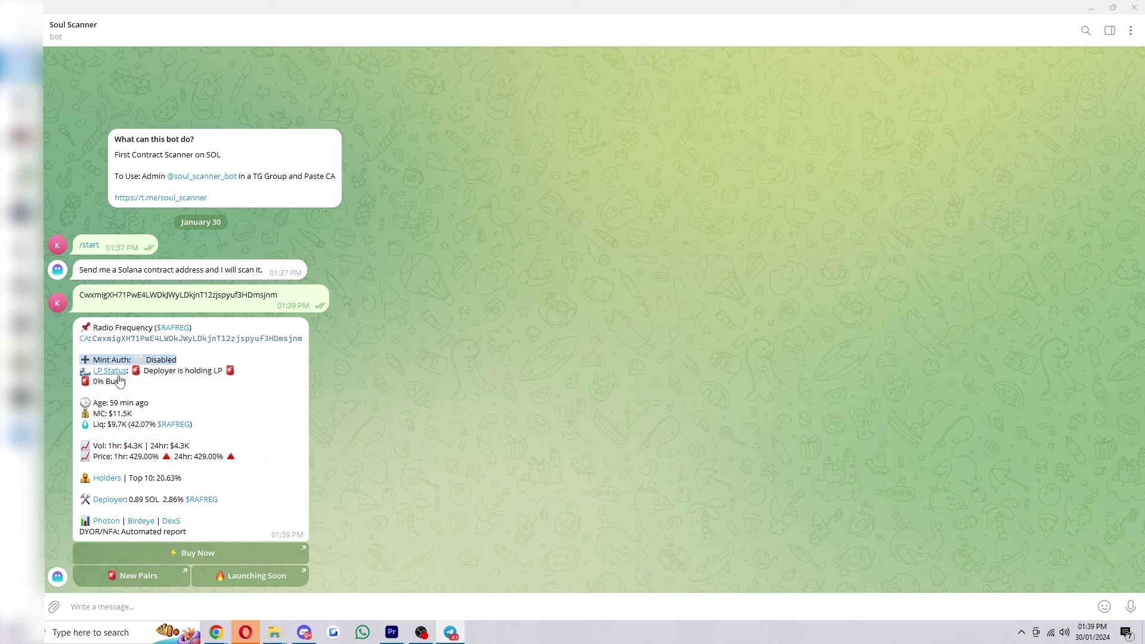
double_click(95, 378)
double_click(140, 359)
drag(178, 360, 141, 359)
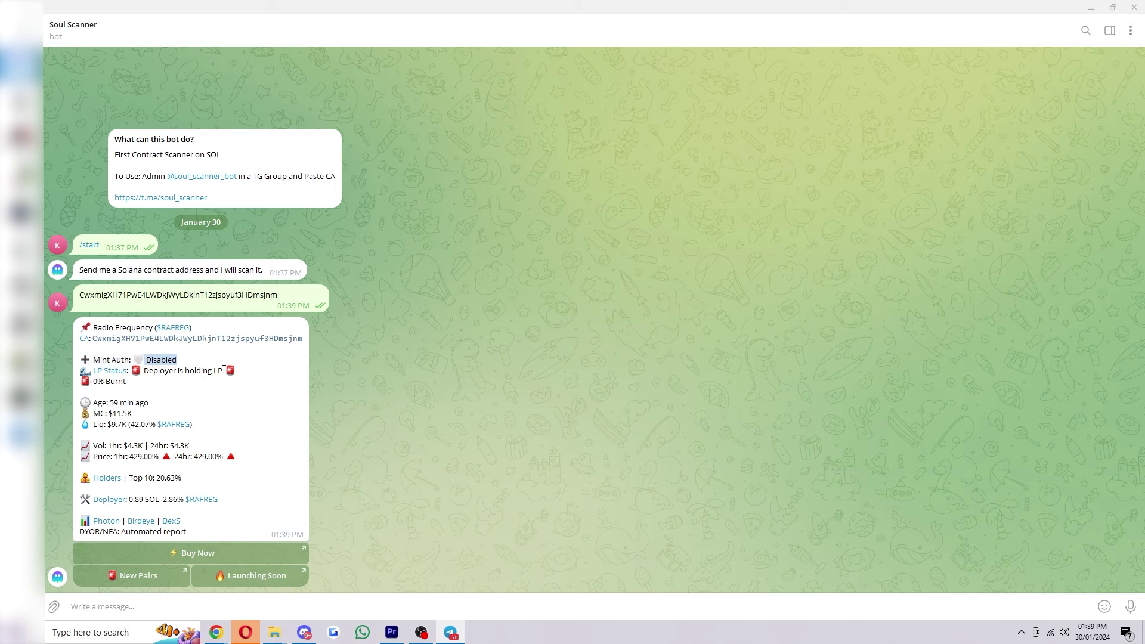
Review the Deployer is holding LP status and the 20.63% top-10 holders share.
drag(226, 371, 131, 379)
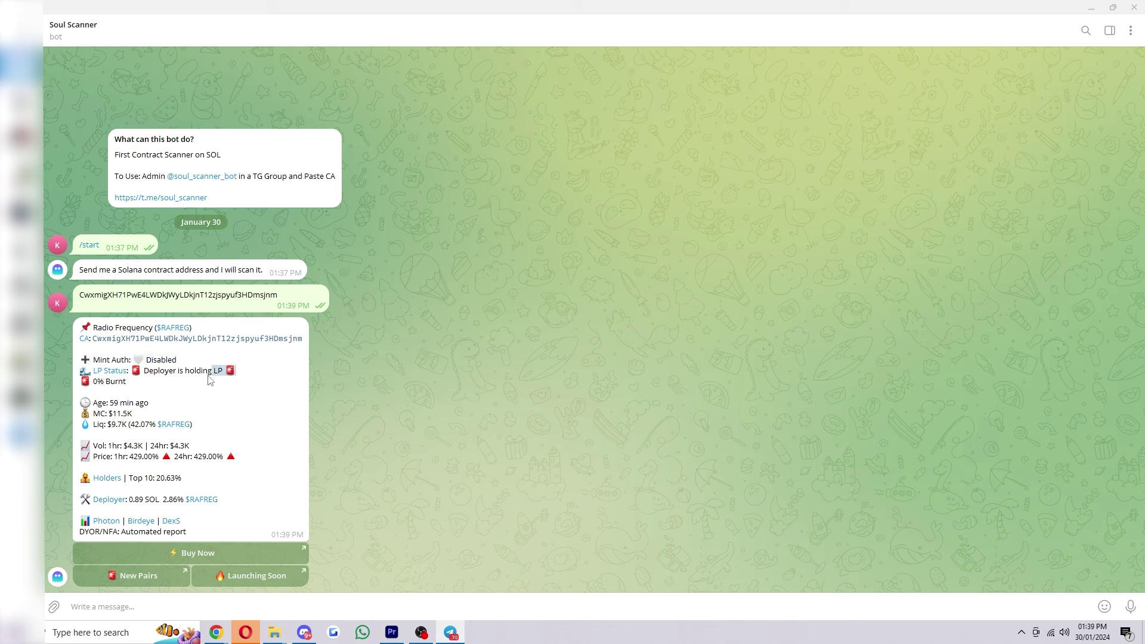
click(131, 378)
drag(175, 359, 142, 363)
drag(235, 370, 132, 373)
click(133, 373)
mouse_move(182, 484)
mouse_down()
mouse_move(112, 487)
mouse_move(125, 480)
mouse_up()
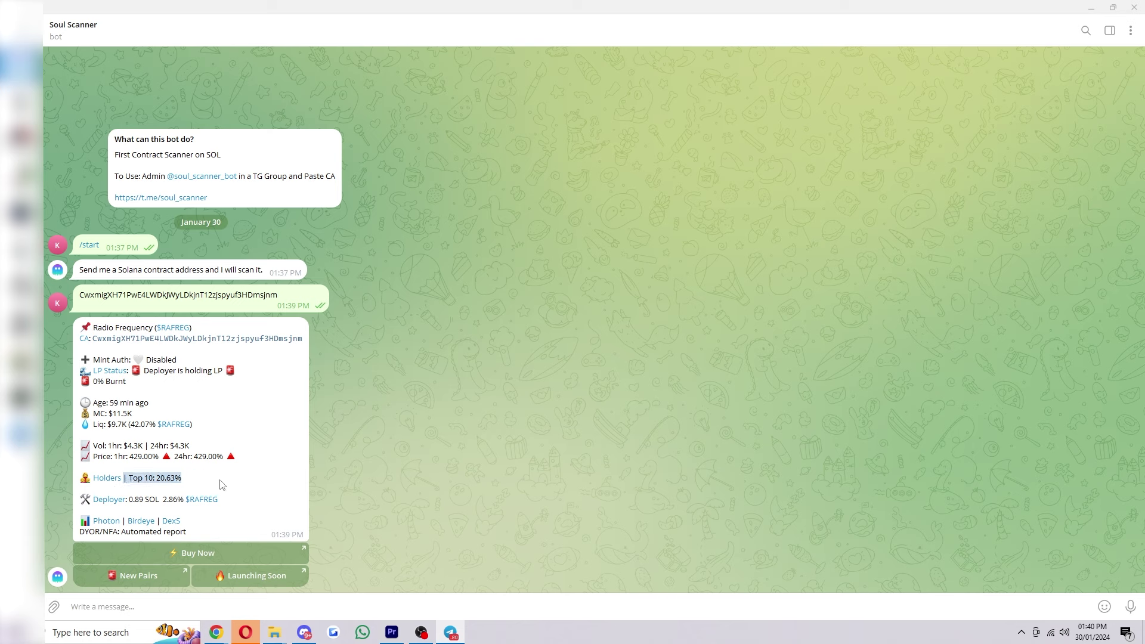